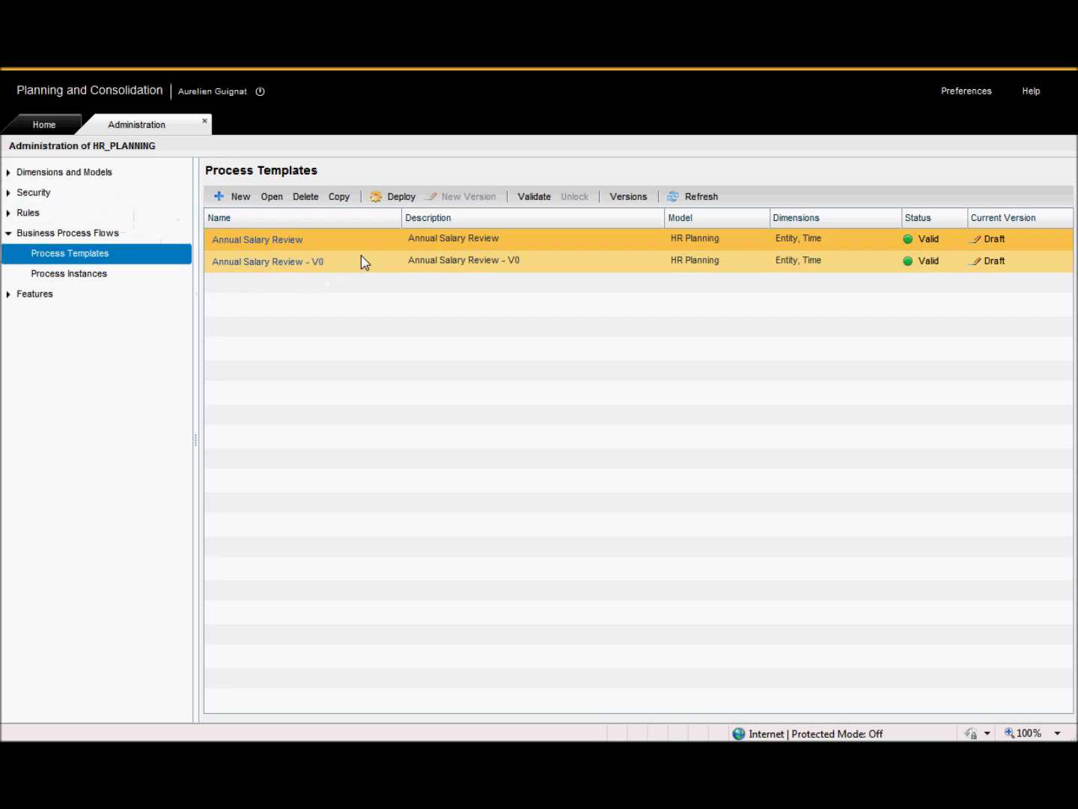
Deploy the Annual Salary Review template and start a new process instance for it.
{"action": "left_click", "coordinate": [407, 196]}
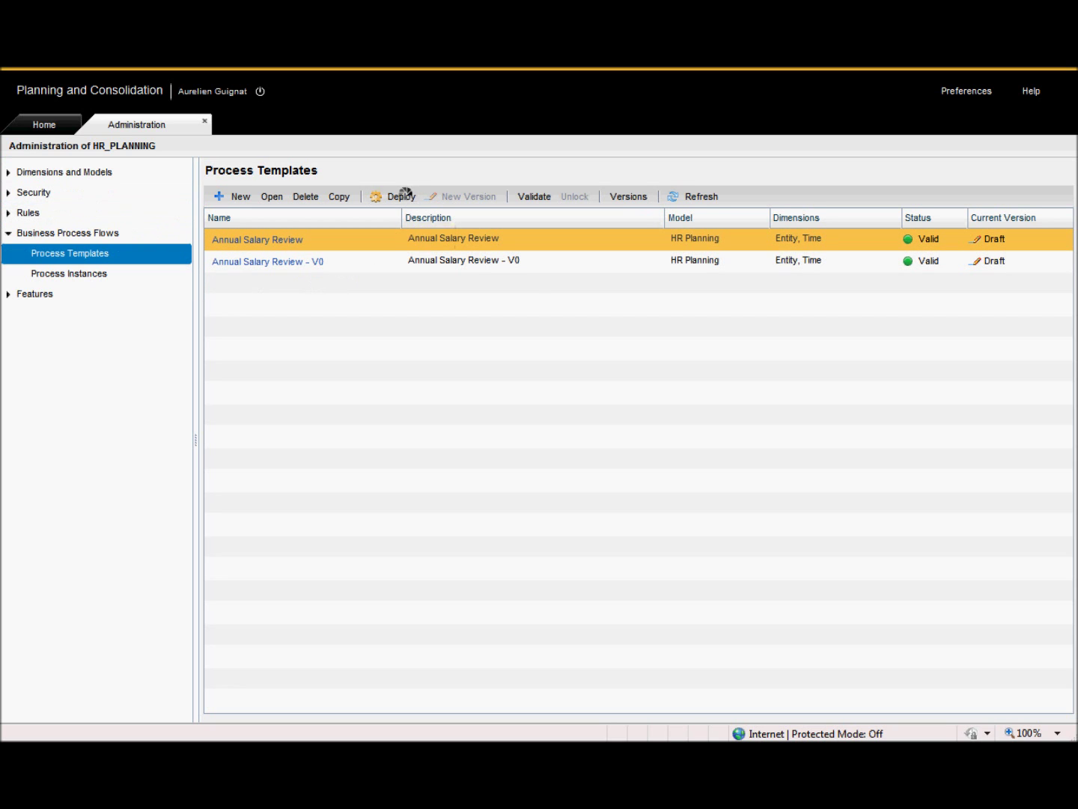
{"action": "left_click", "coordinate": [81, 274]}
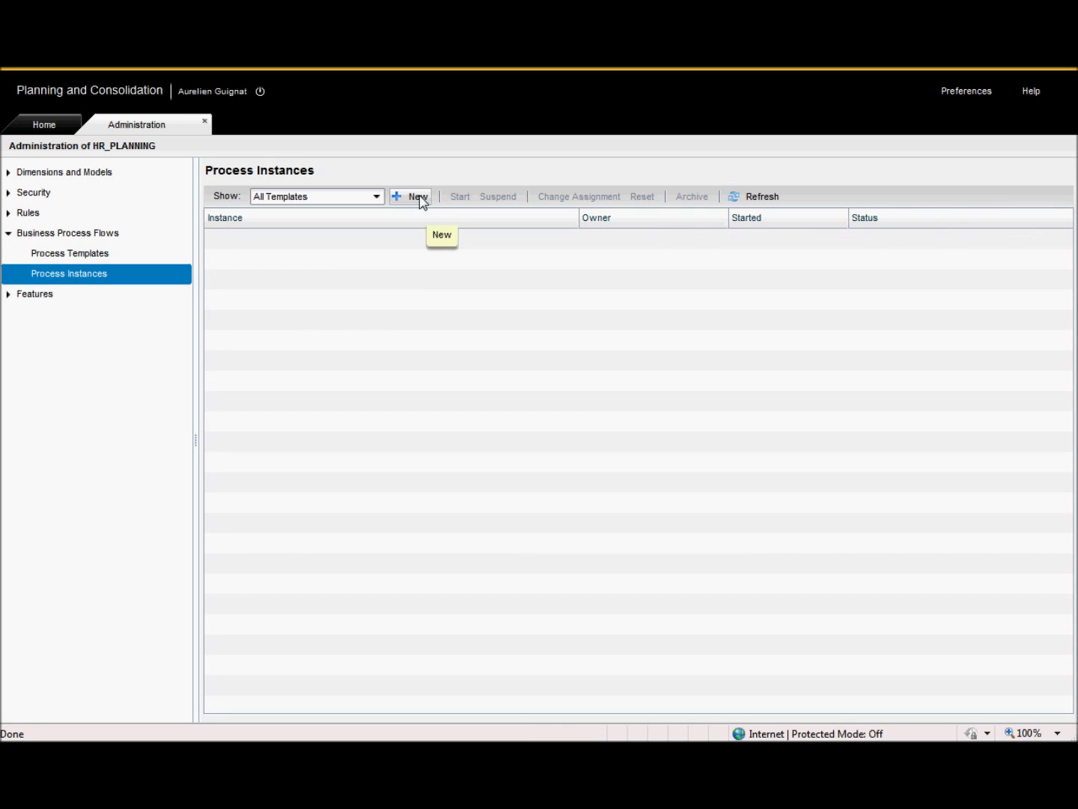
{"action": "left_click", "coordinate": [420, 198]}
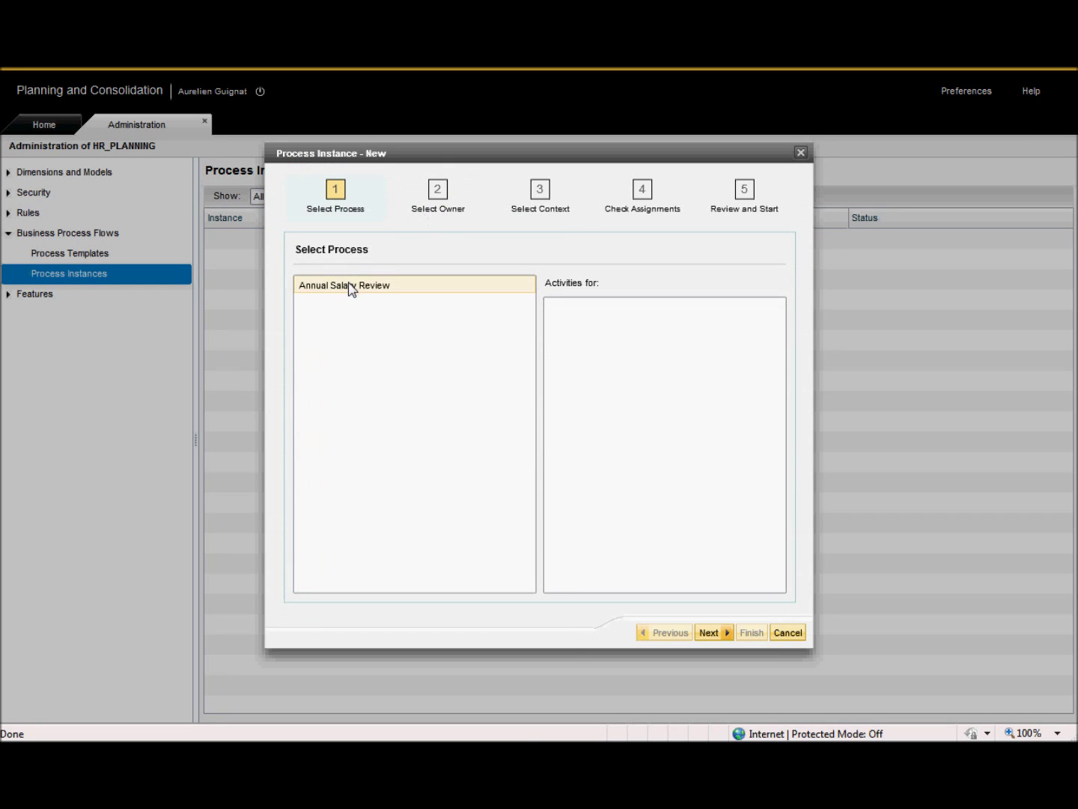
{"action": "left_click", "coordinate": [350, 285]}
{"action": "left_click", "coordinate": [709, 632]}
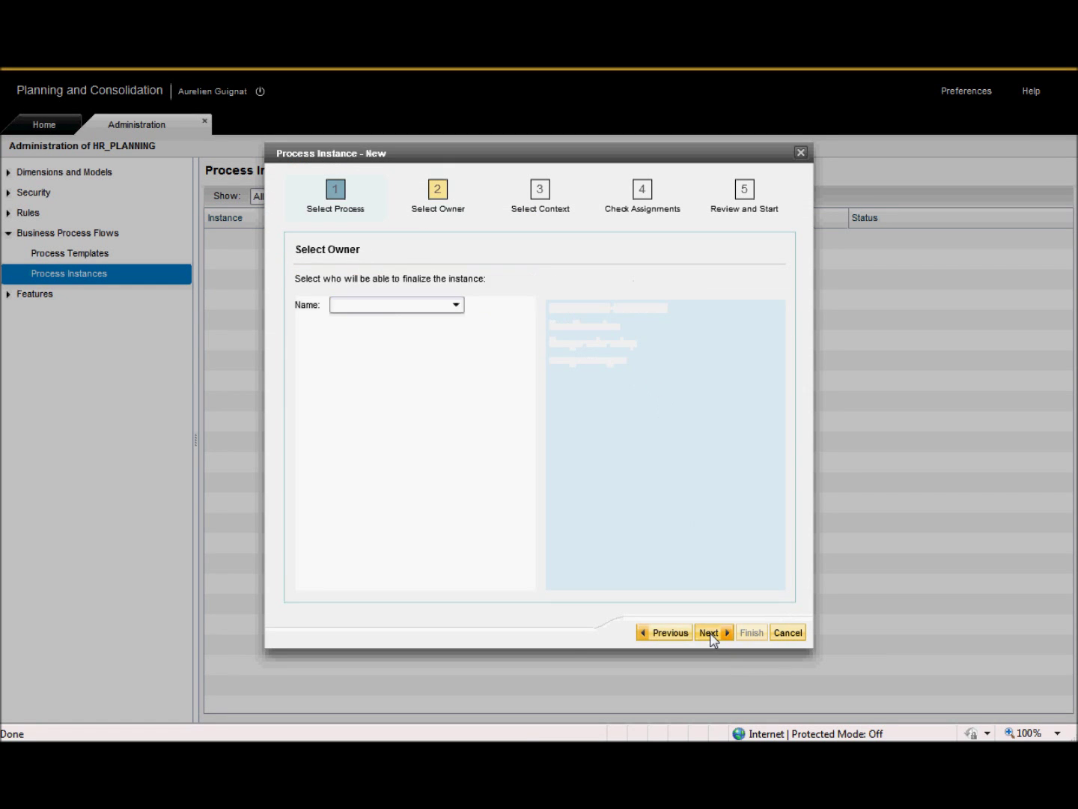
Choose the instance owner from the Name list and move on to the entity context.
{"action": "left_click", "coordinate": [456, 305]}
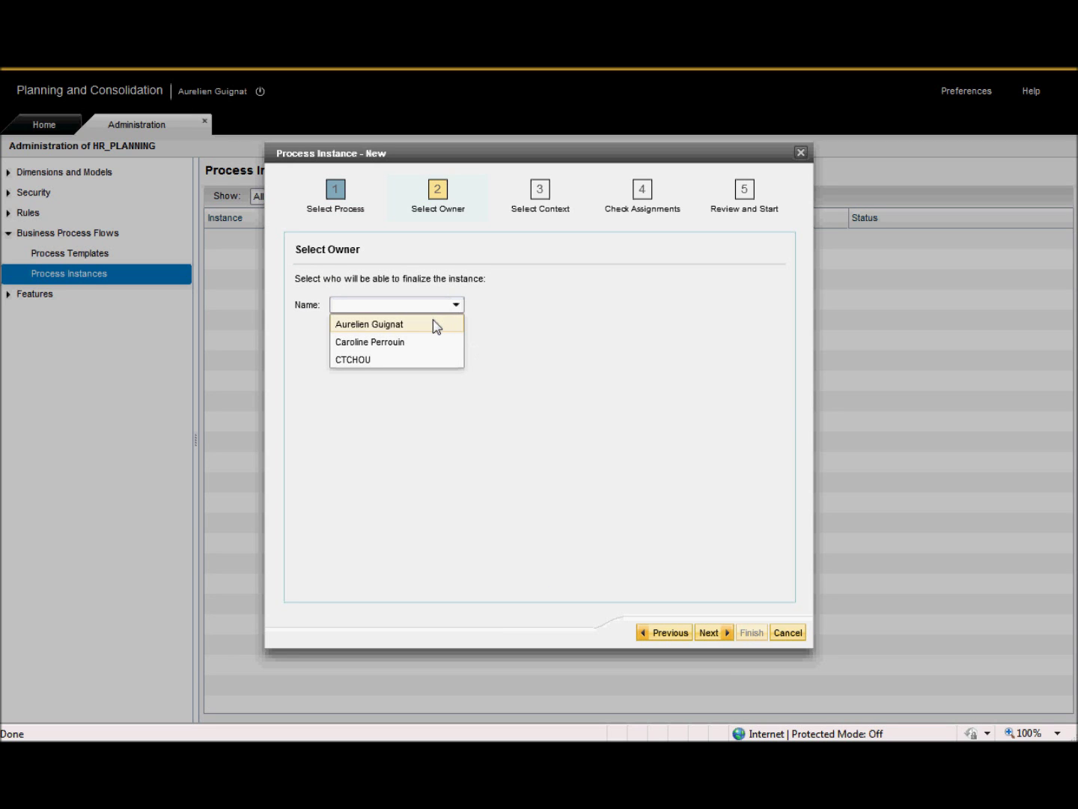
{"action": "left_click", "coordinate": [433, 341]}
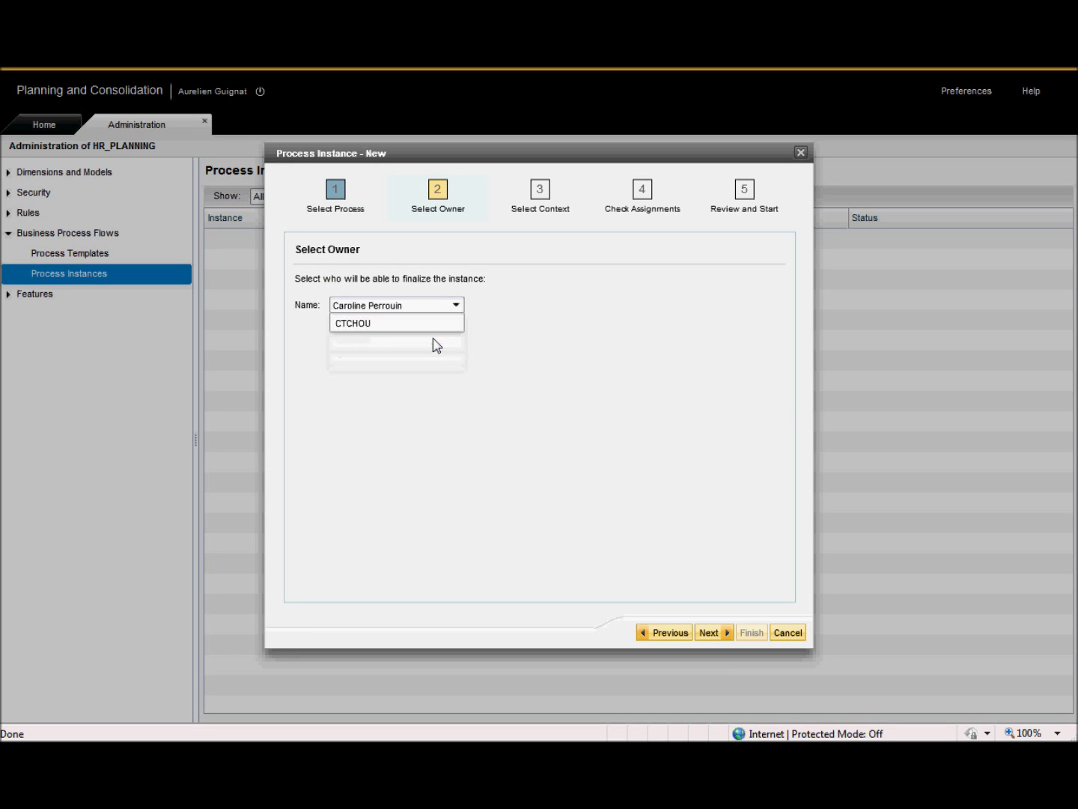
{"action": "left_click", "coordinate": [709, 633]}
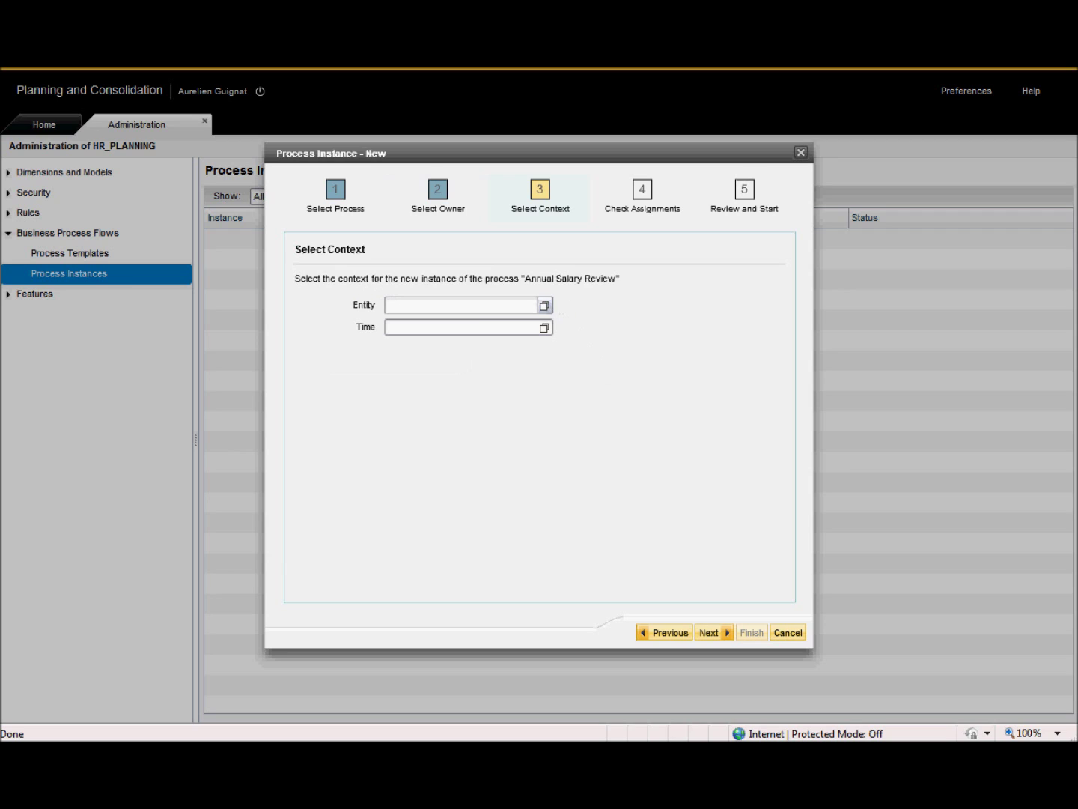
{"action": "left_click", "coordinate": [543, 306]}
Set the instance's entity to France under World > Europe.
{"action": "left_click", "coordinate": [396, 215]}
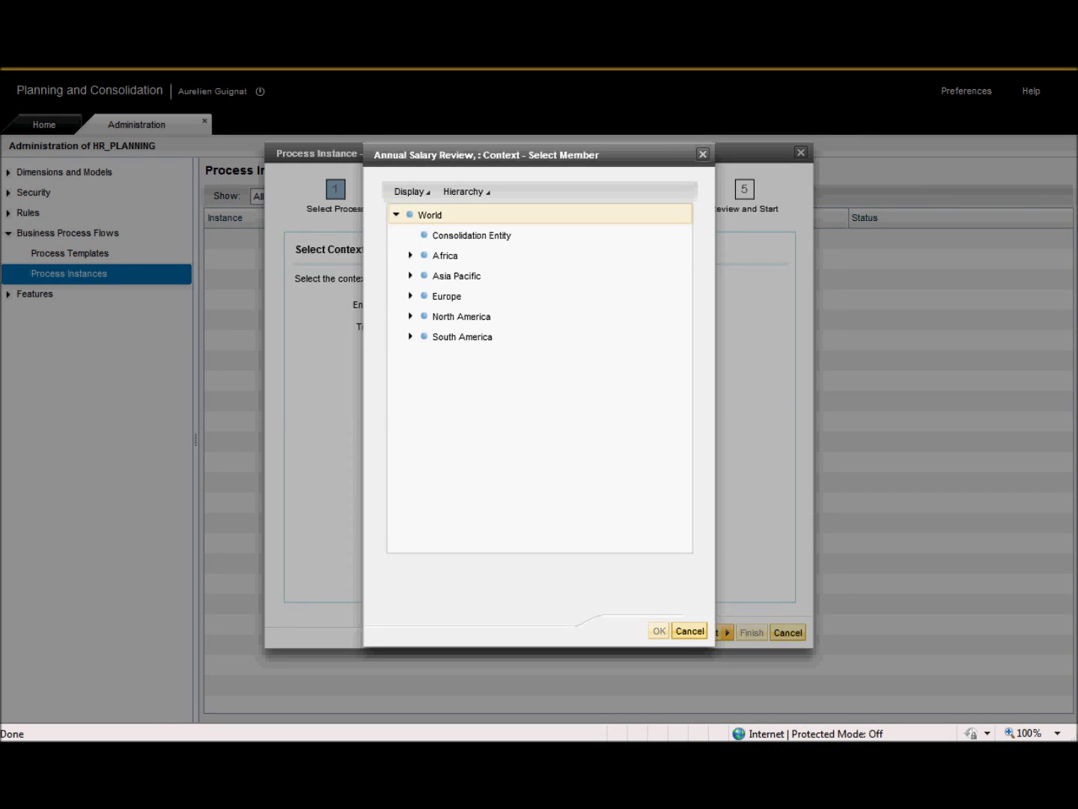
{"action": "left_click", "coordinate": [410, 296]}
{"action": "left_click", "coordinate": [449, 337]}
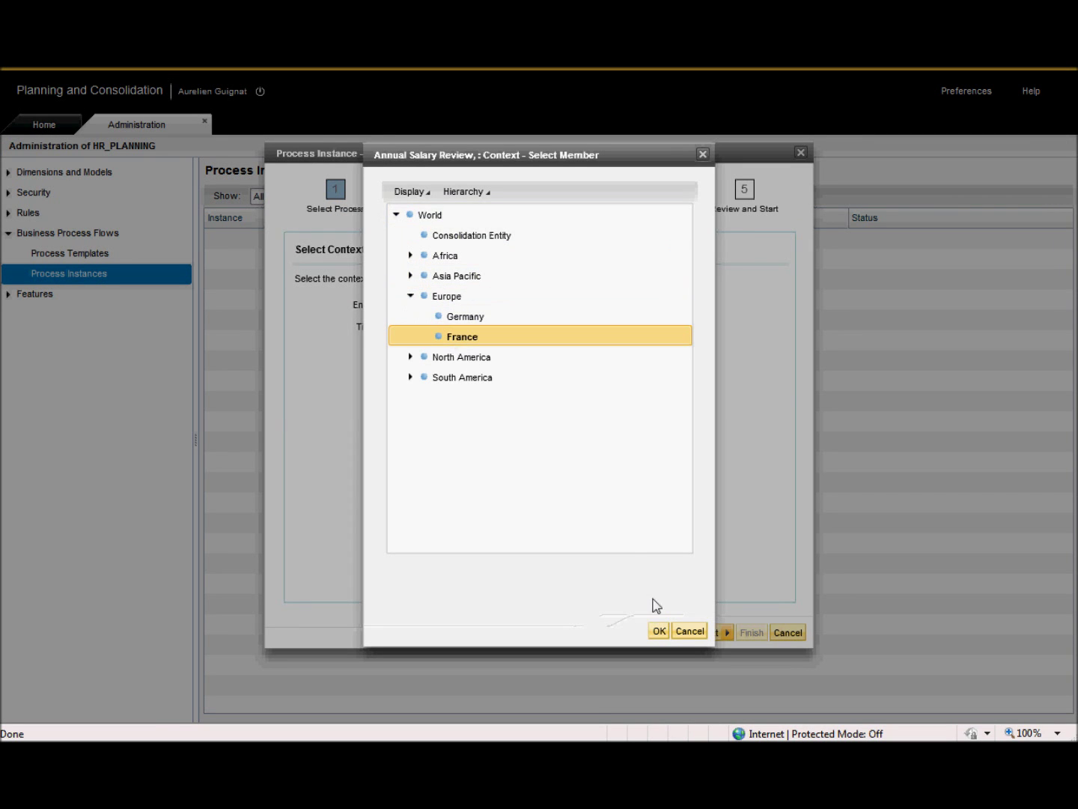
{"action": "left_click", "coordinate": [657, 630]}
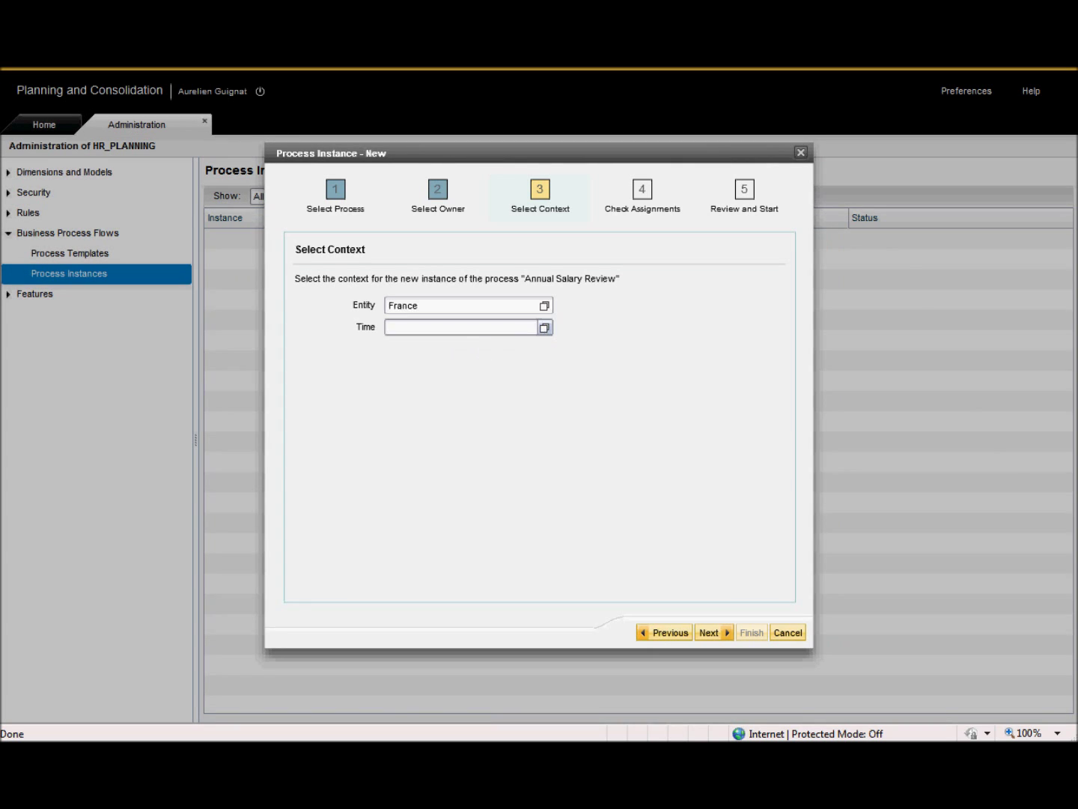
Set the time to Jan 2013 (2013 > Q1 2013) and proceed to the activity assignments.
{"action": "left_click", "coordinate": [543, 327]}
{"action": "left_click", "coordinate": [397, 356]}
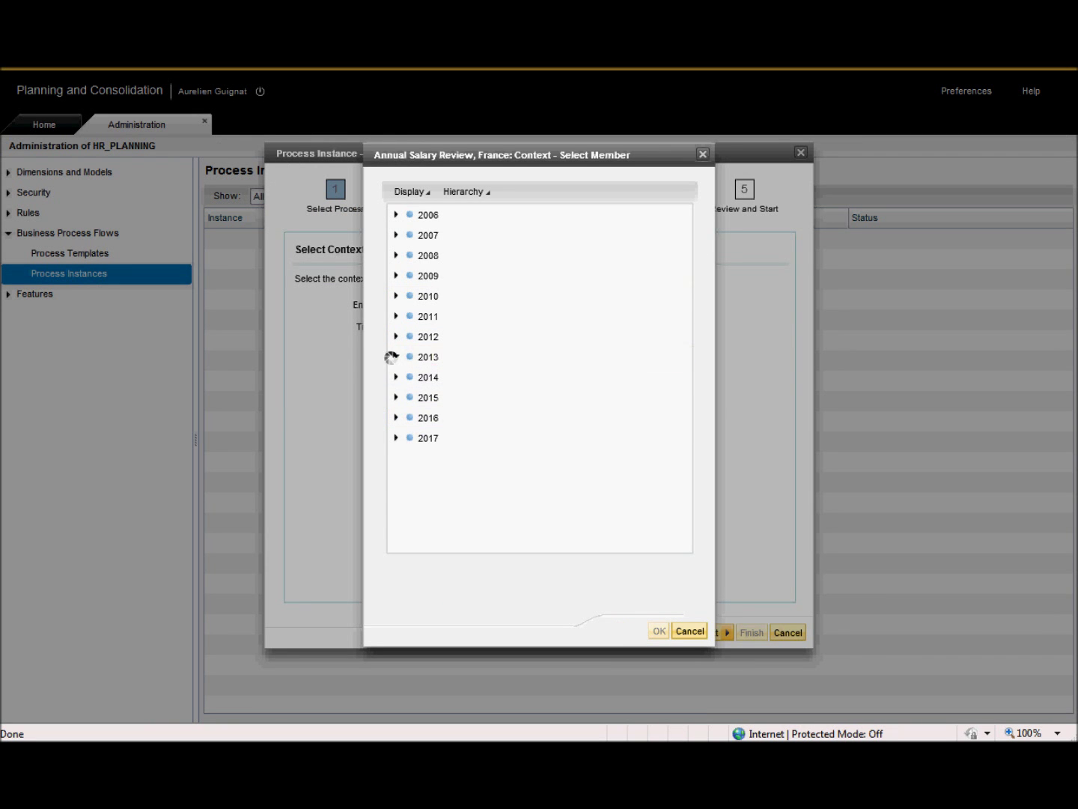
{"action": "left_click", "coordinate": [409, 376]}
{"action": "left_click", "coordinate": [449, 400]}
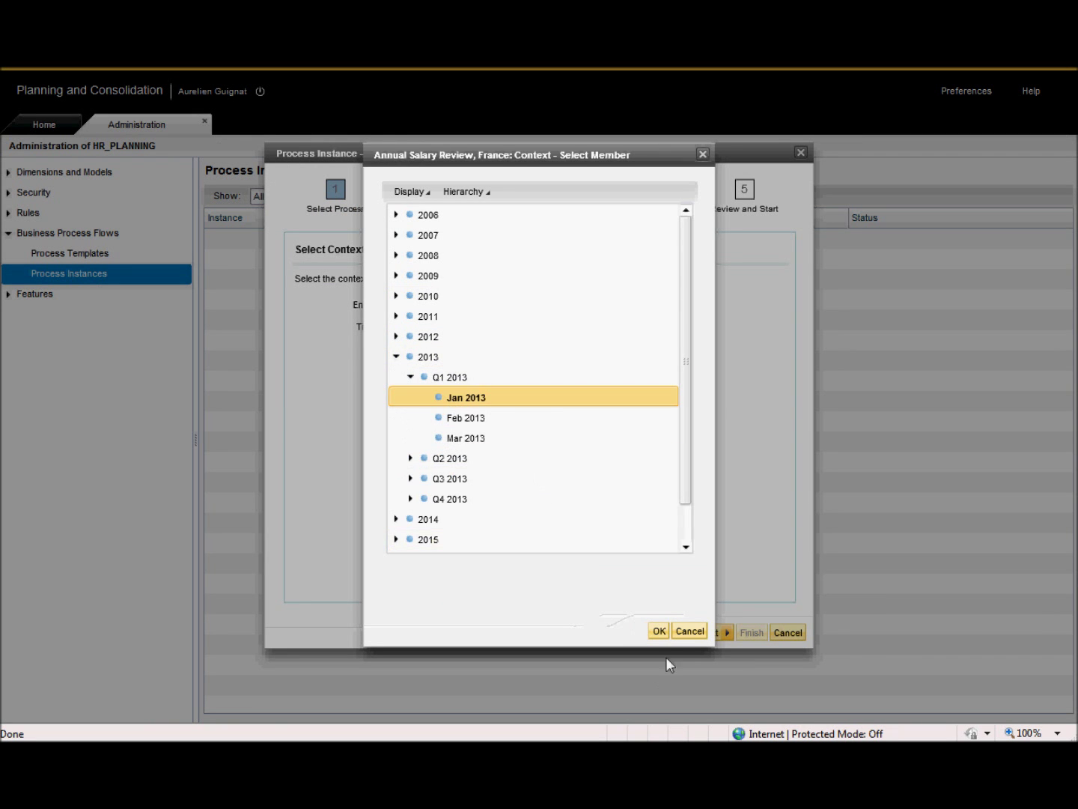
{"action": "left_click", "coordinate": [659, 632]}
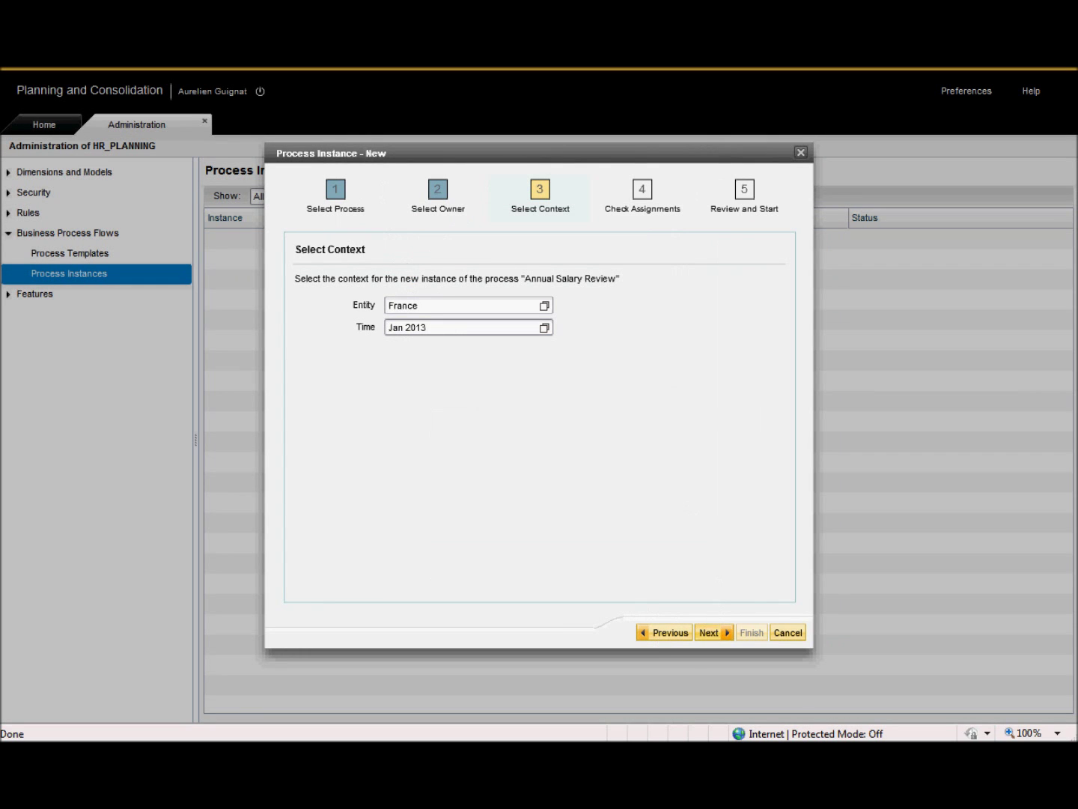
{"action": "left_click", "coordinate": [710, 633]}
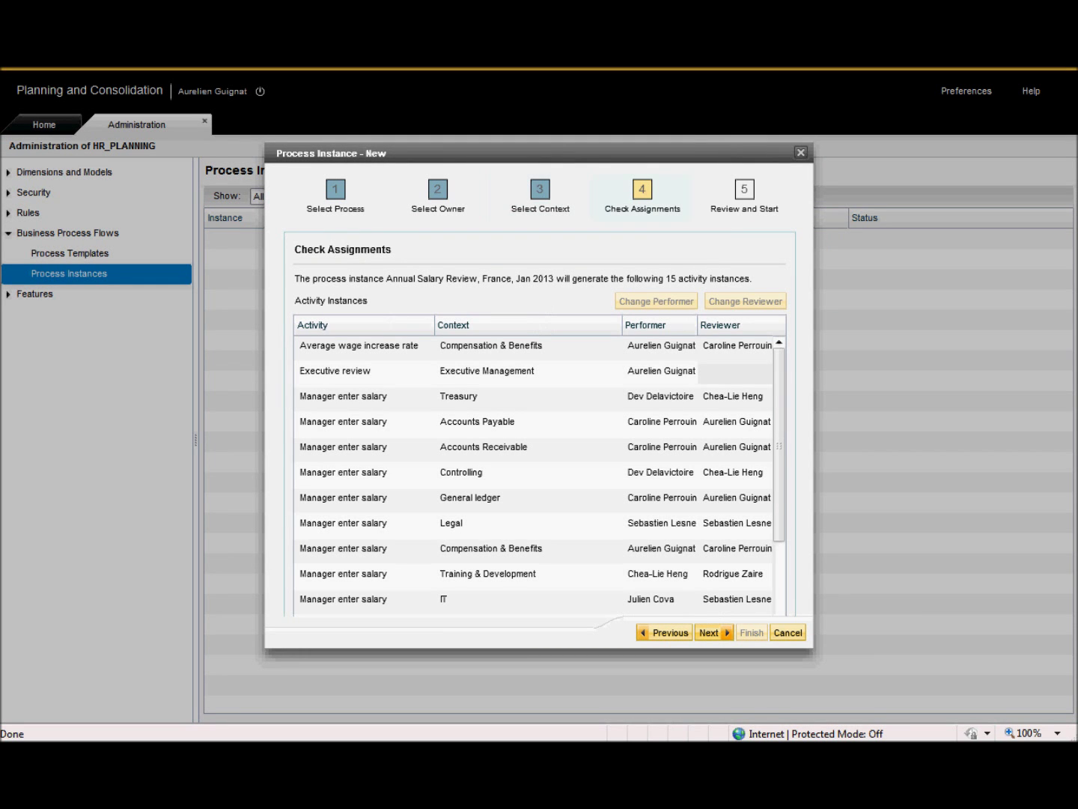
Review the assignments, then finish creating the France, Jan 2013 instance and close the wizard.
{"action": "mouse_move", "coordinate": [780, 441]}
{"action": "left_mouse_down"}
{"action": "mouse_move", "coordinate": [785, 509]}
{"action": "mouse_move", "coordinate": [784, 436]}
{"action": "left_mouse_up"}
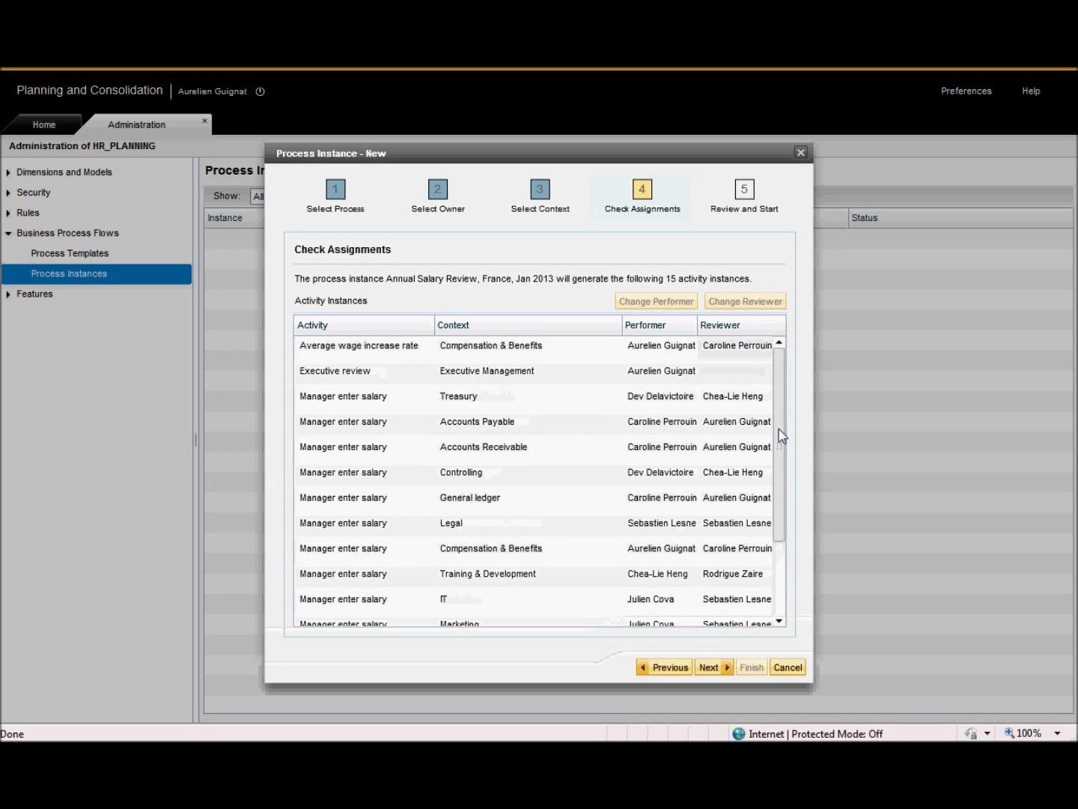
{"action": "left_click", "coordinate": [709, 667]}
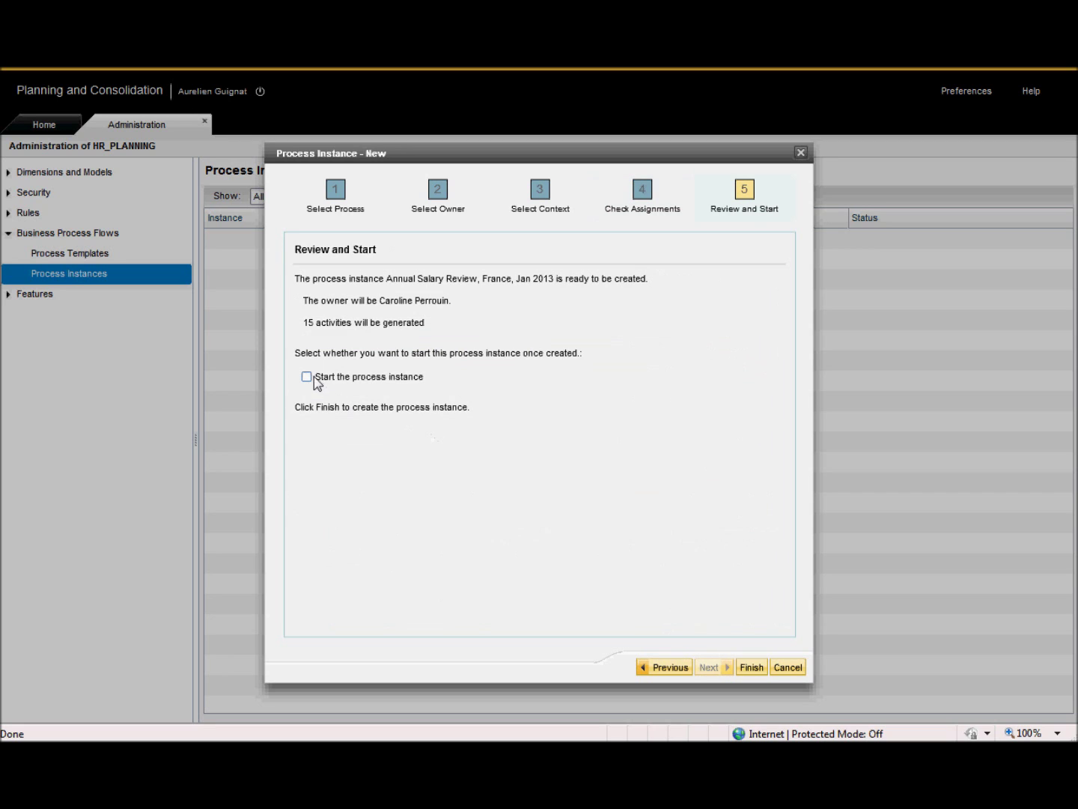
{"action": "left_click", "coordinate": [750, 668]}
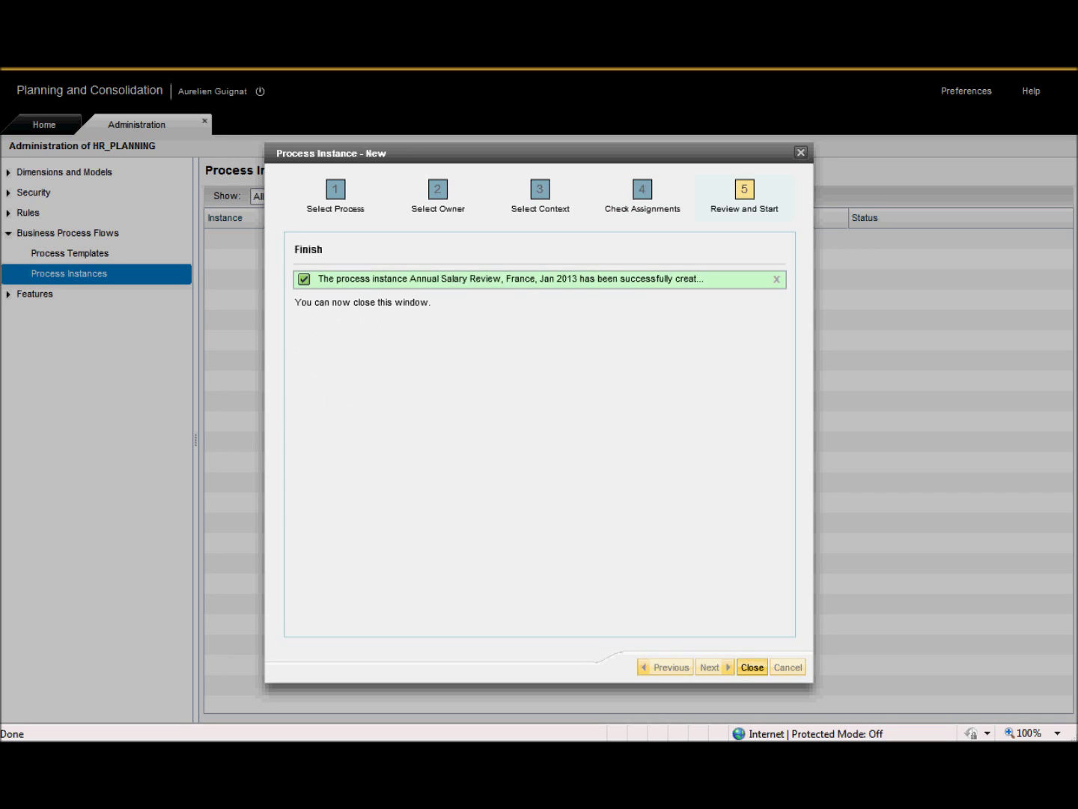
{"action": "left_click", "coordinate": [751, 668]}
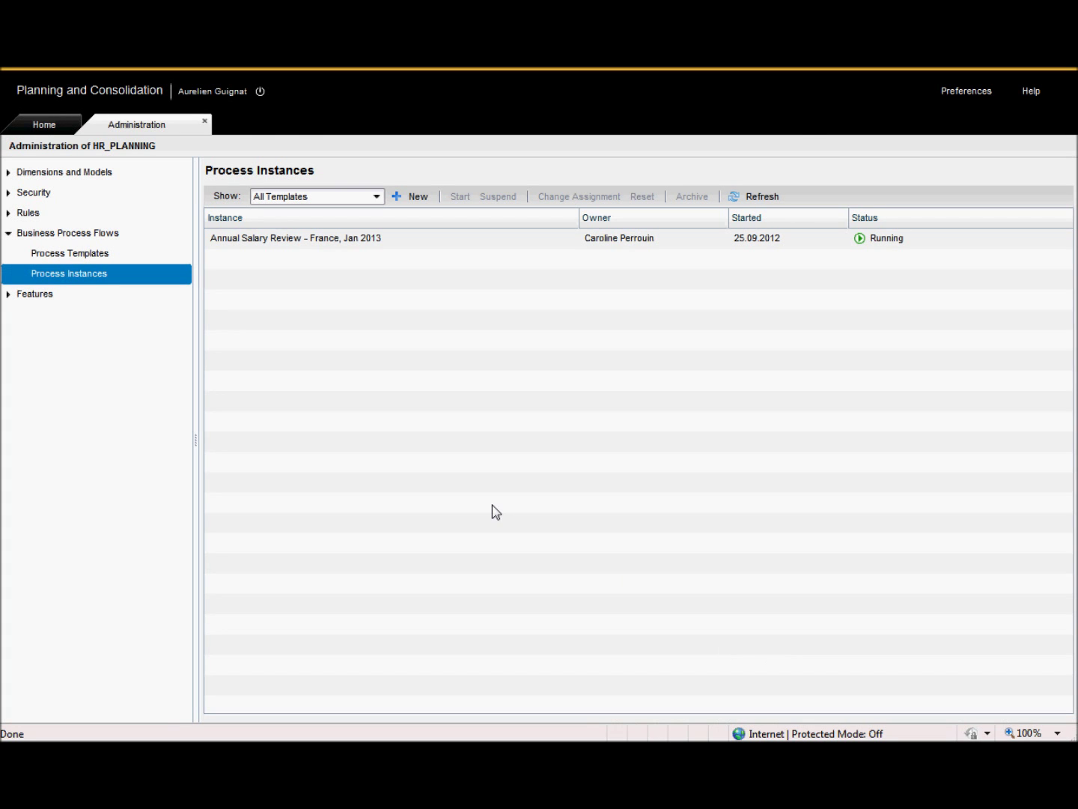
{"action": "left_click", "coordinate": [43, 126]}
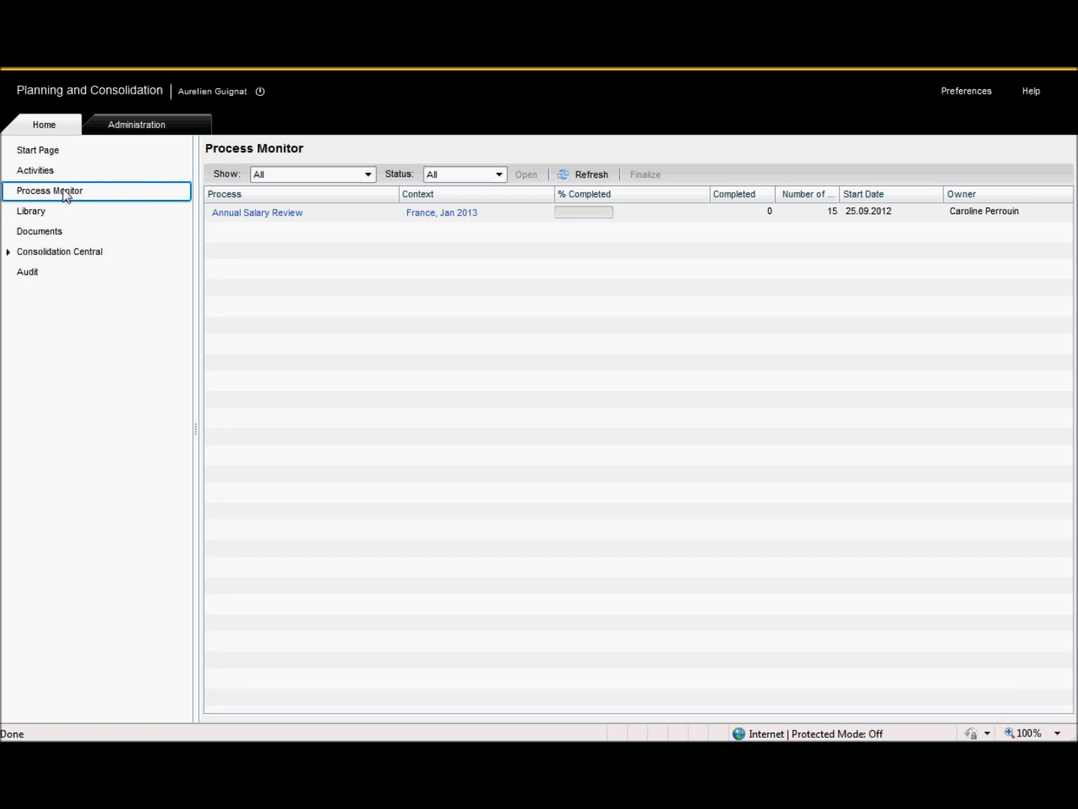
{"action": "left_click", "coordinate": [213, 219]}
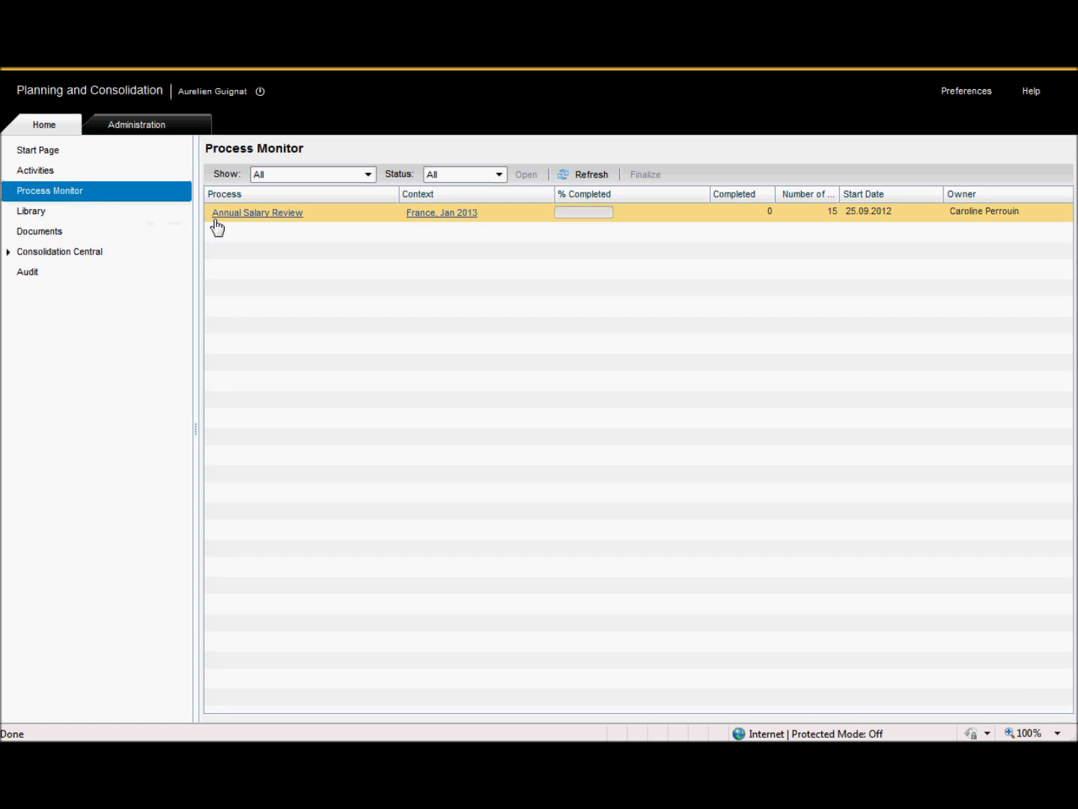
{"action": "left_click", "coordinate": [292, 216]}
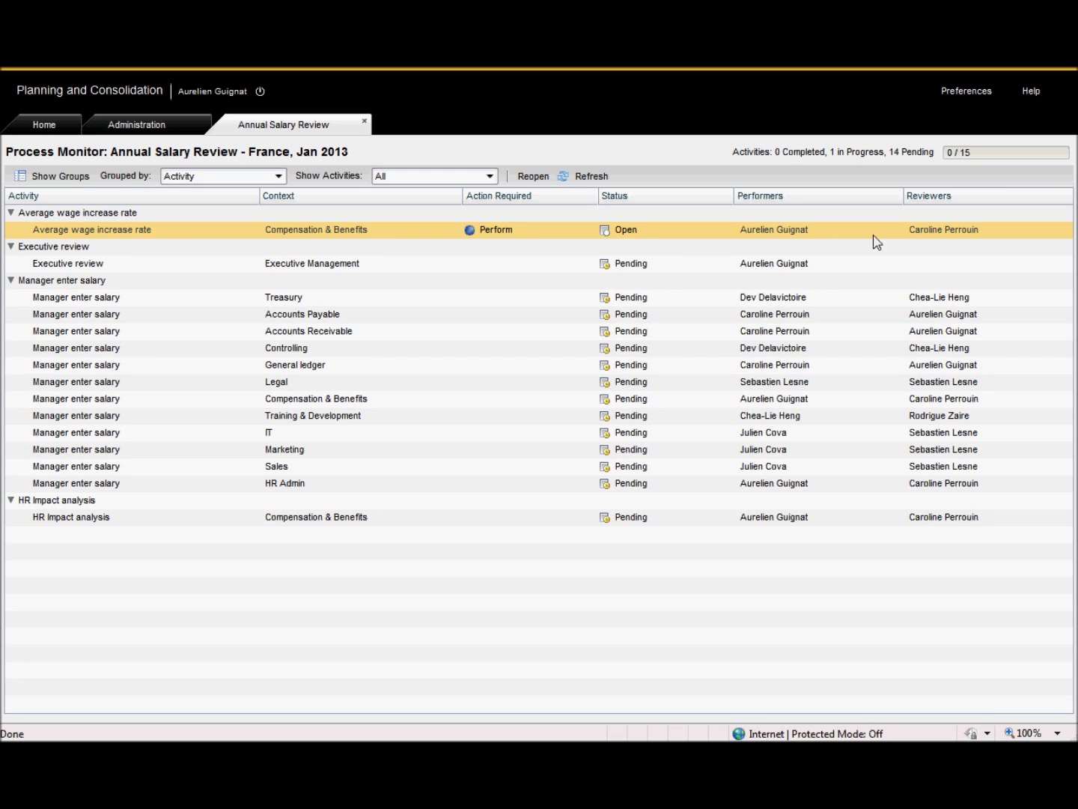
{"action": "left_click", "coordinate": [364, 121]}
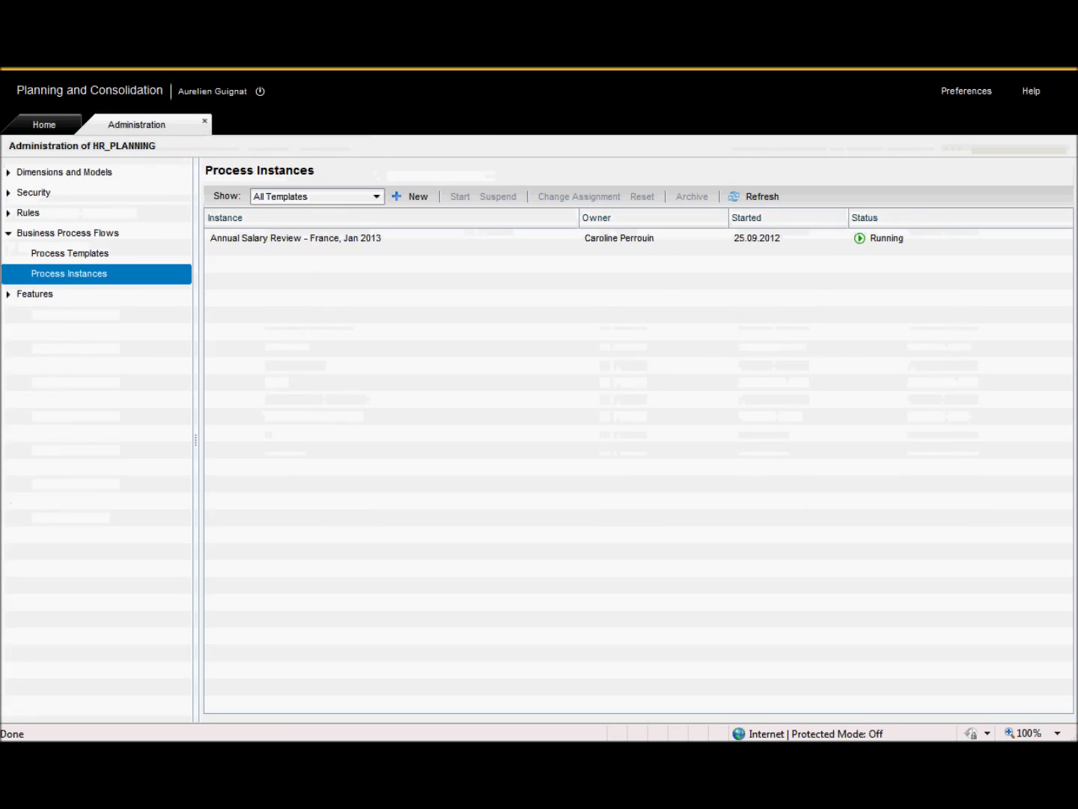
Open the Average wage increase rate activity and expand Finance to show its departments.
{"action": "left_click", "coordinate": [60, 133]}
{"action": "left_click", "coordinate": [34, 171]}
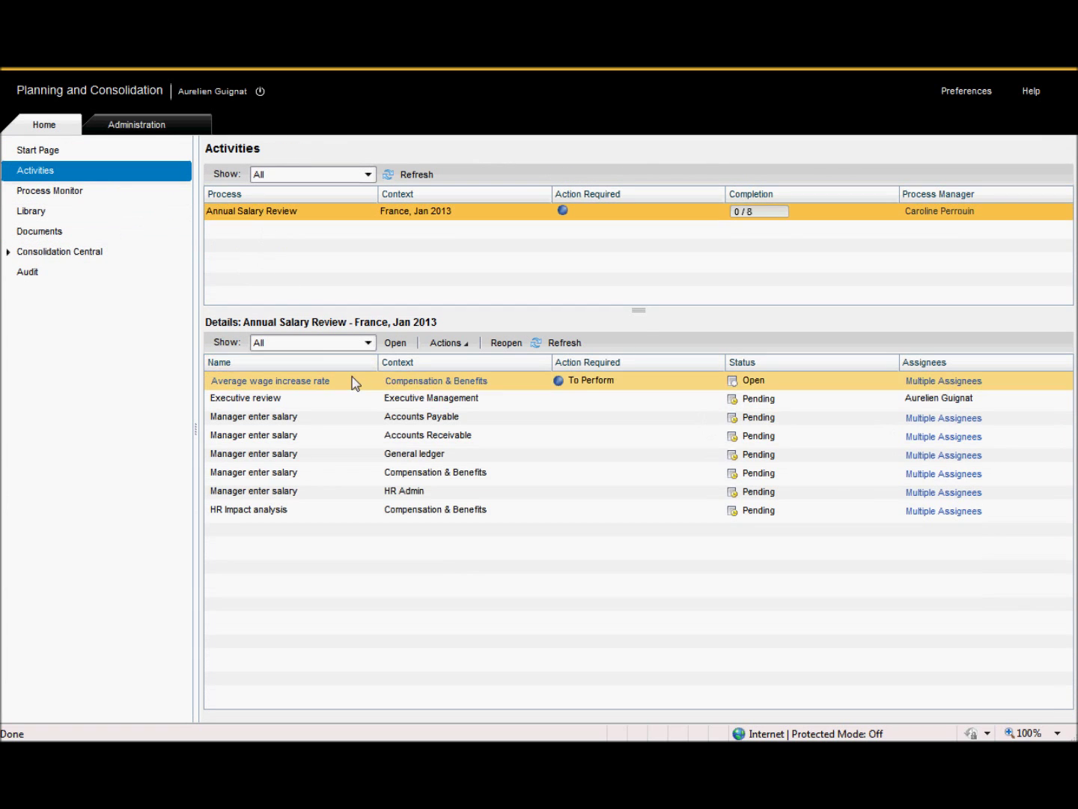
{"action": "left_click", "coordinate": [291, 383]}
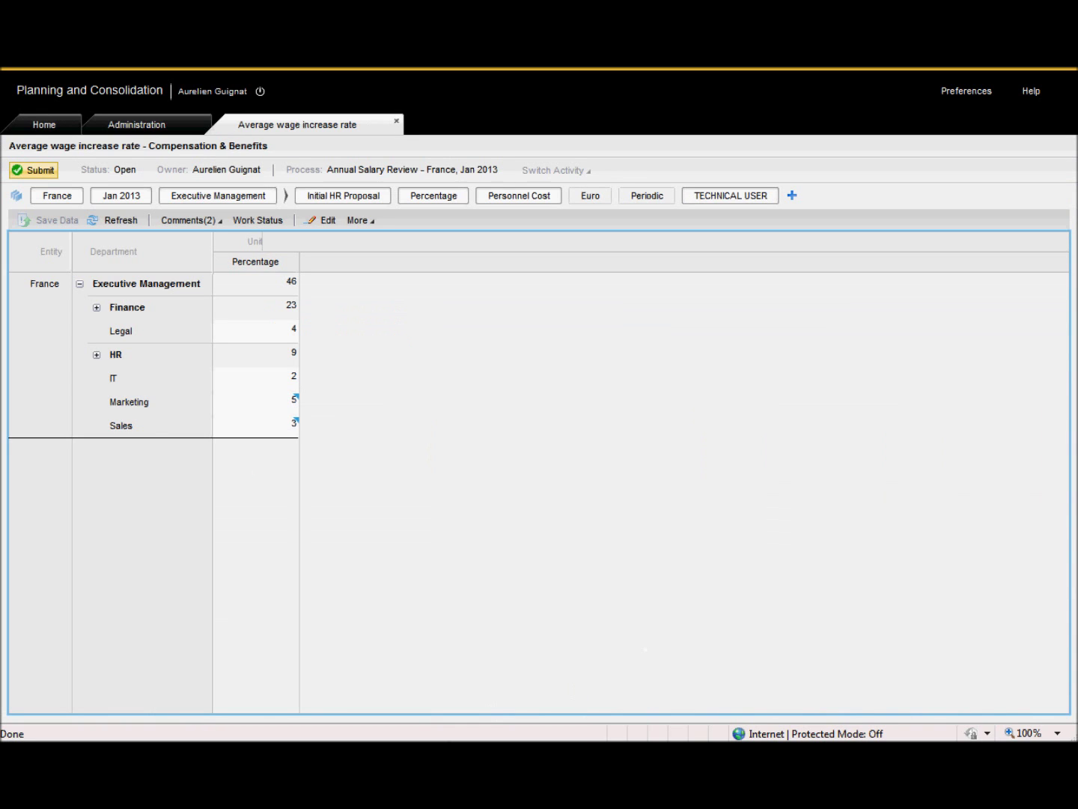
{"action": "left_click", "coordinate": [98, 306]}
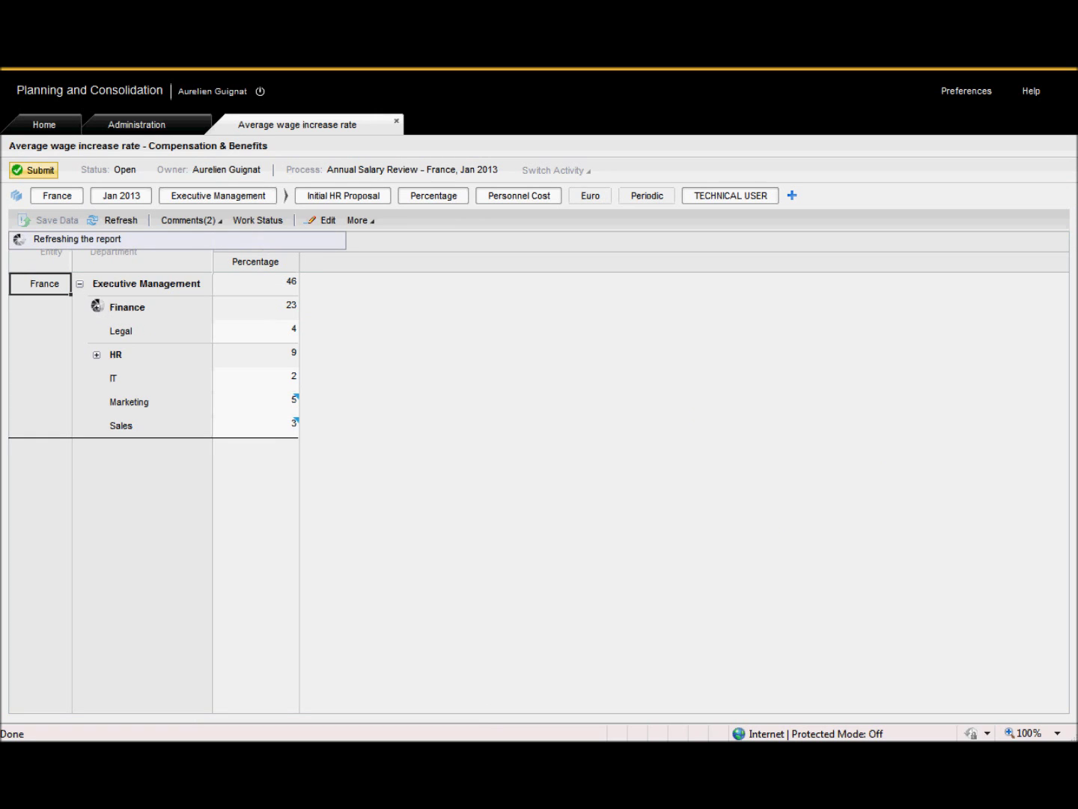
Enter increase rates of 5 for Treasury, 3 for Controlling and 6 for General ledger.
{"action": "left_click", "coordinate": [302, 405]}
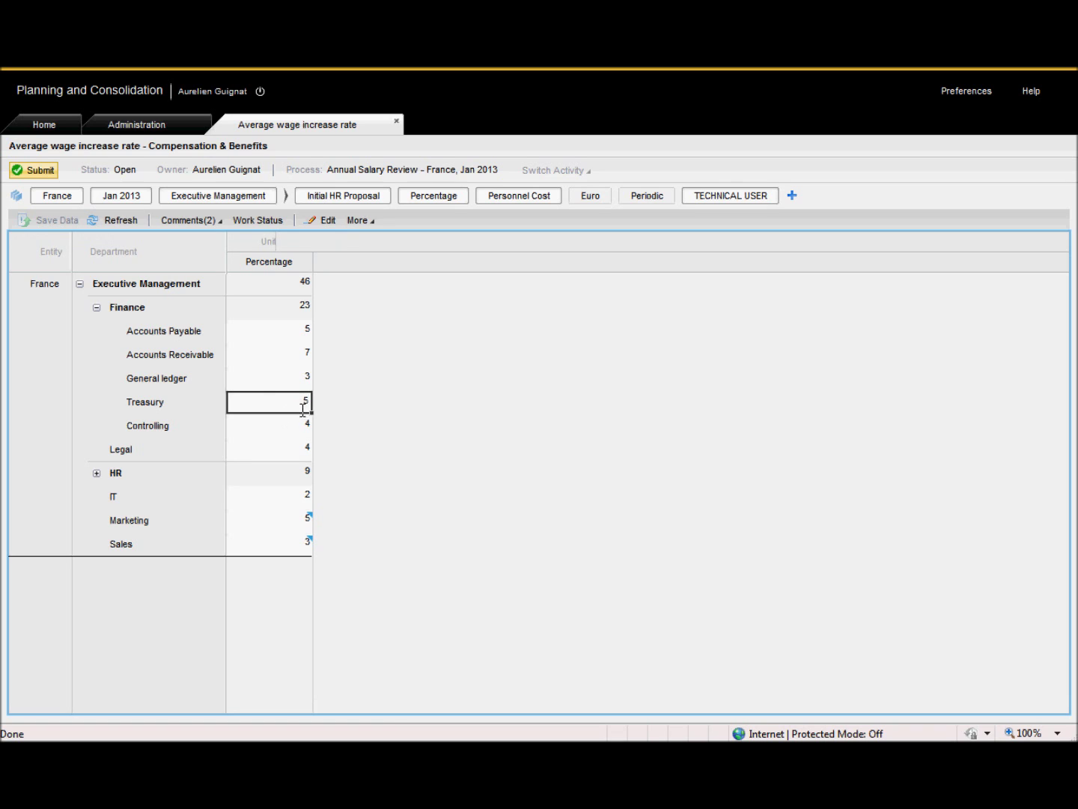
{"action": "type", "text": "5"}
{"action": "left_click", "coordinate": [306, 428]}
{"action": "type", "text": "3"}
{"action": "key", "text": "Return"}
{"action": "left_click", "coordinate": [307, 381]}
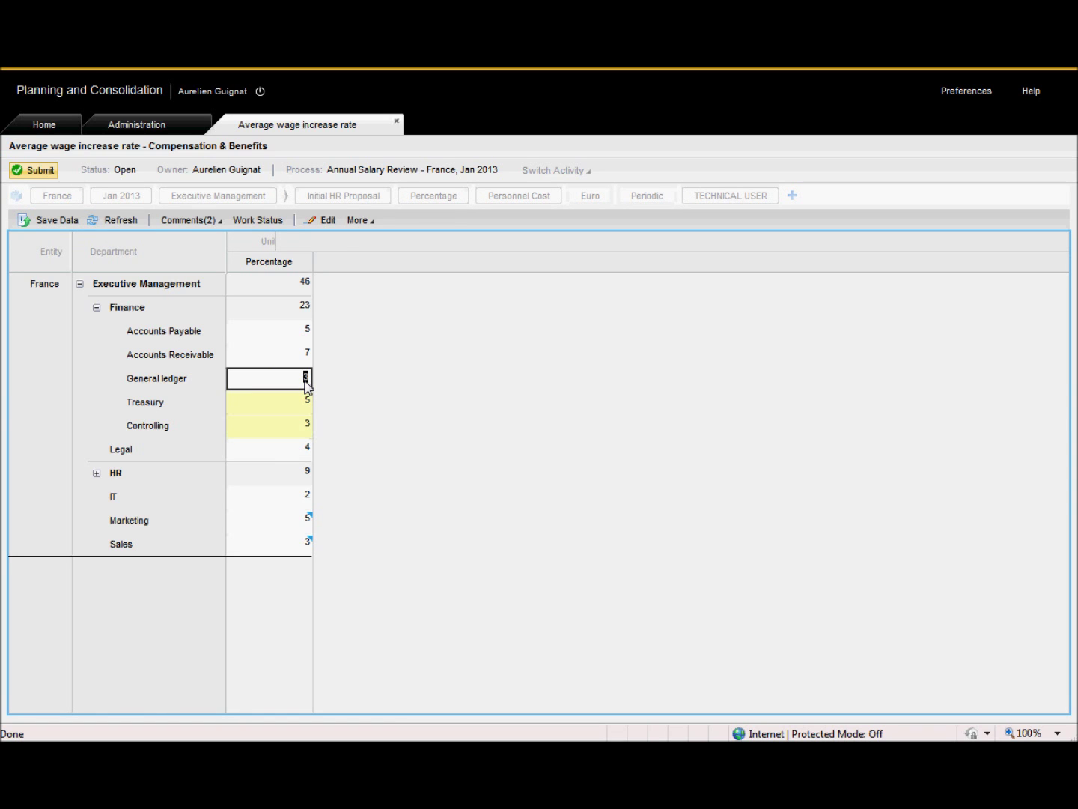
{"action": "type", "text": "6"}
{"action": "left_click", "coordinate": [402, 418]}
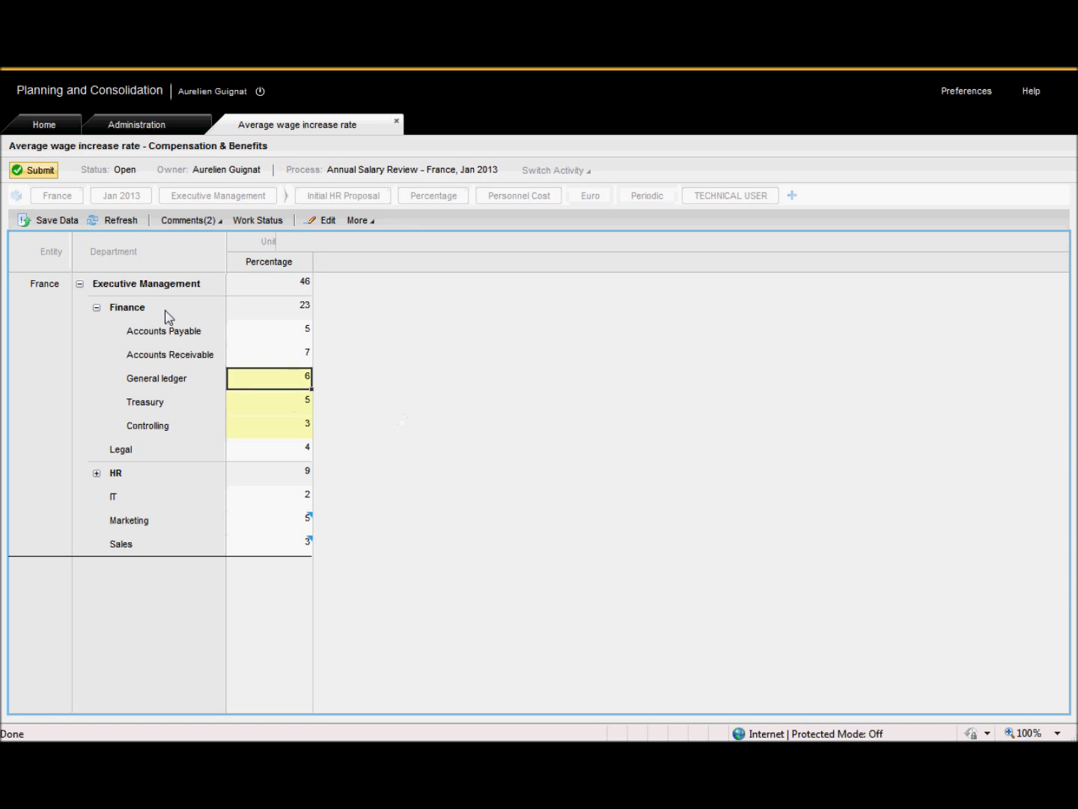
Save the three changed rates and submit the activity for review.
{"action": "left_click", "coordinate": [65, 222]}
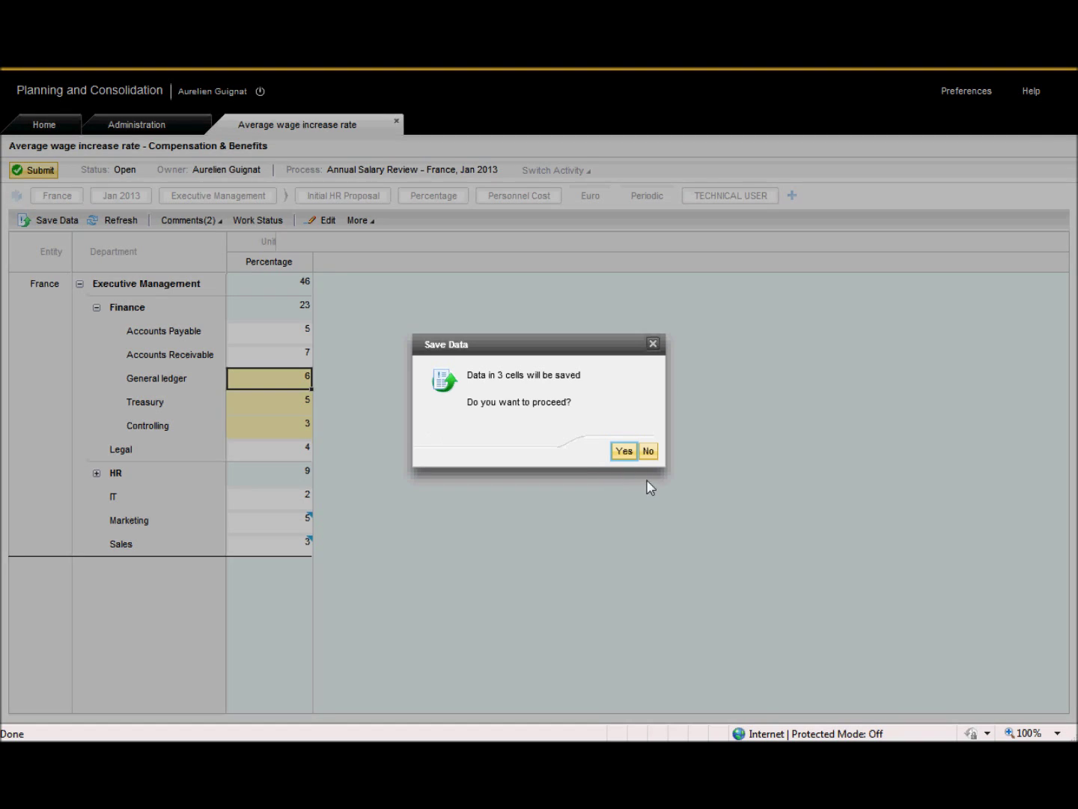
{"action": "left_click", "coordinate": [624, 447]}
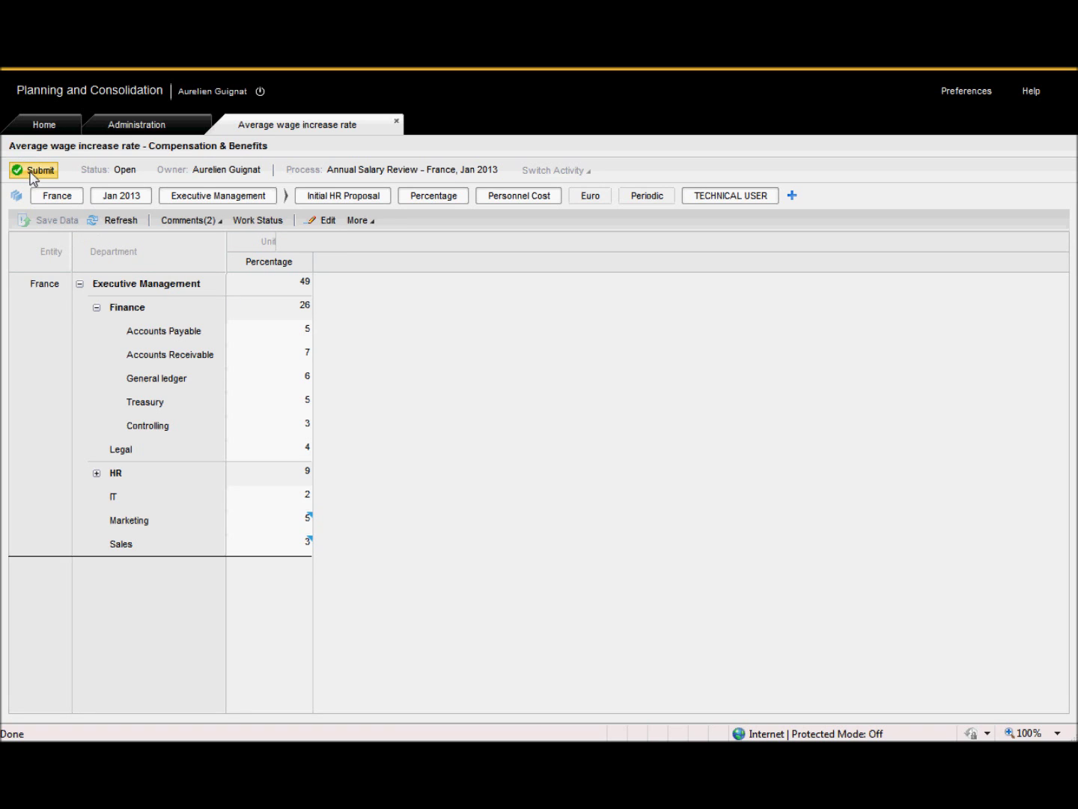
{"action": "left_click", "coordinate": [30, 172]}
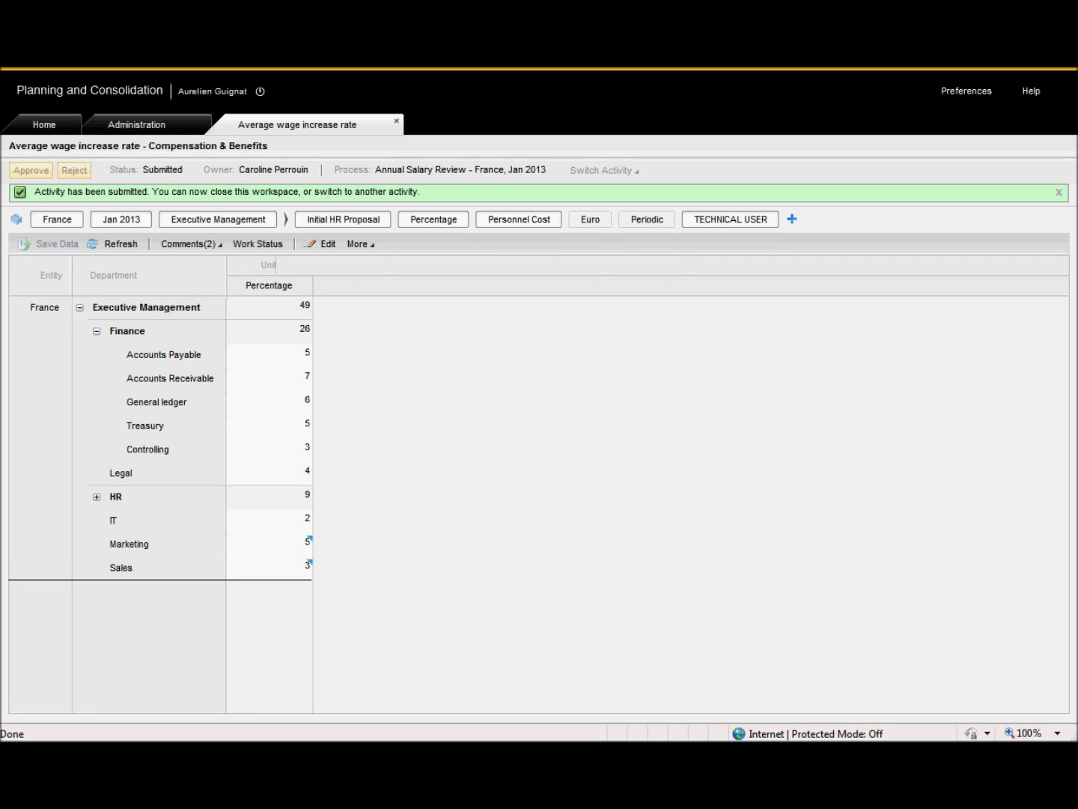
Close the Average wage increase rate workspace and log off.
{"action": "left_click", "coordinate": [396, 122]}
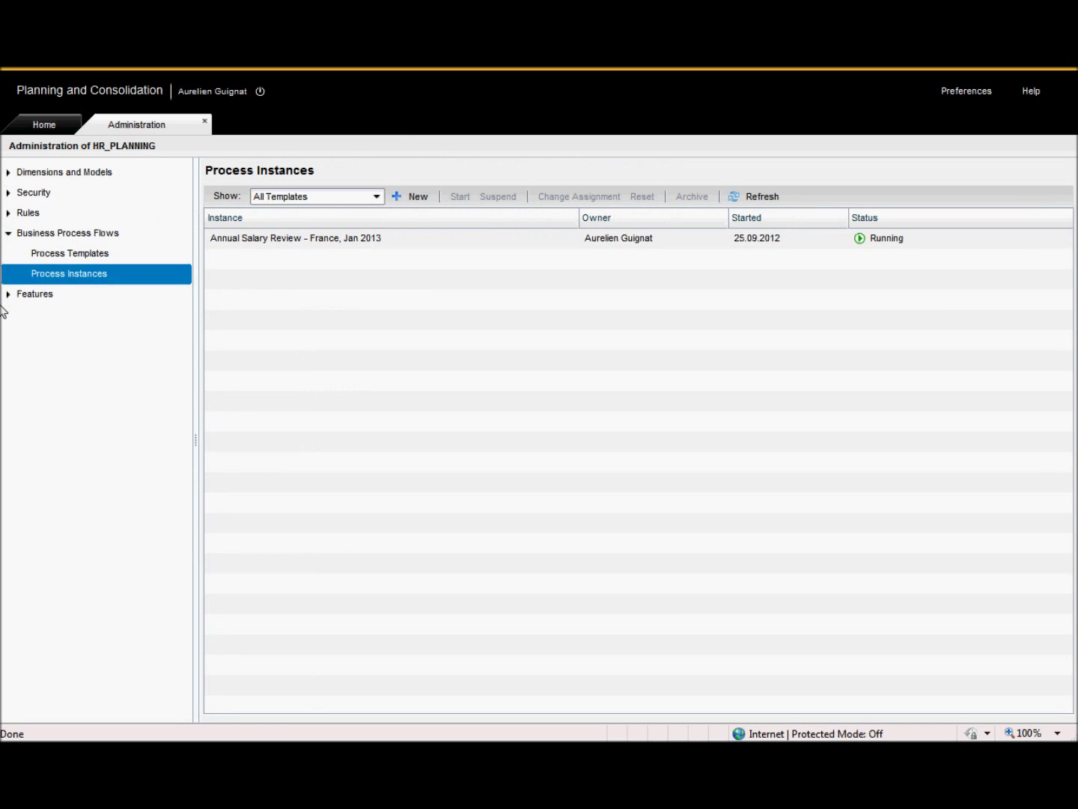
{"action": "left_click", "coordinate": [261, 92]}
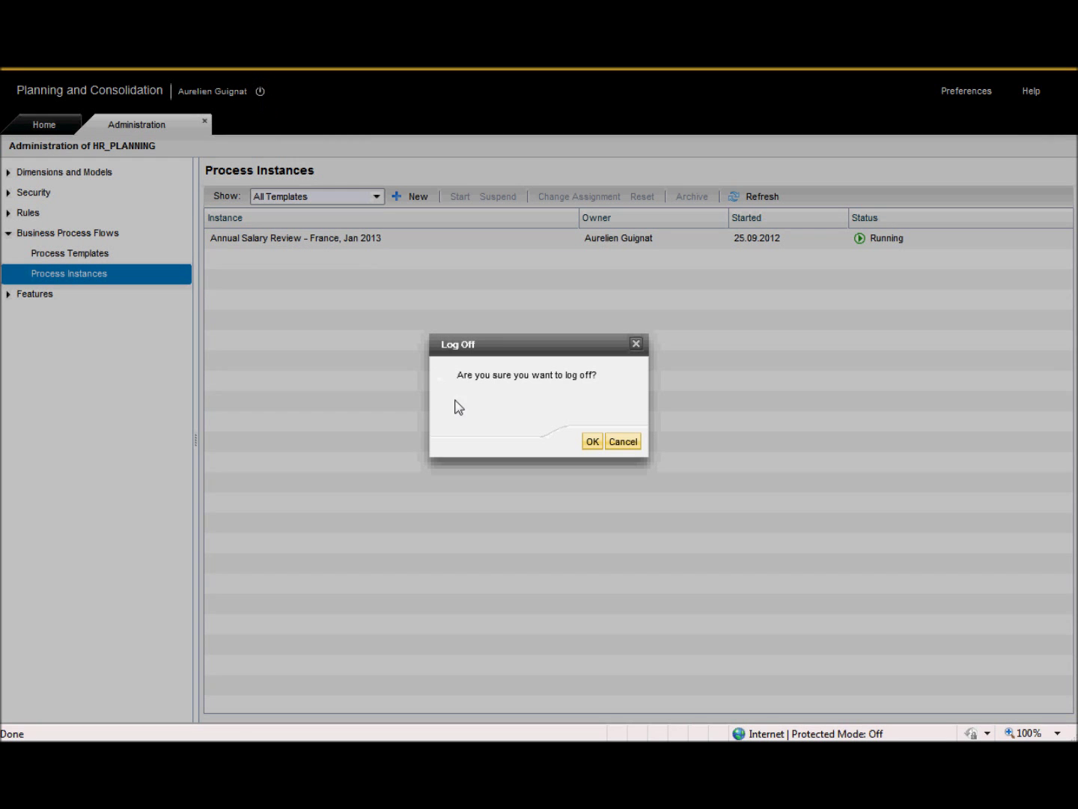
{"action": "left_click", "coordinate": [595, 442]}
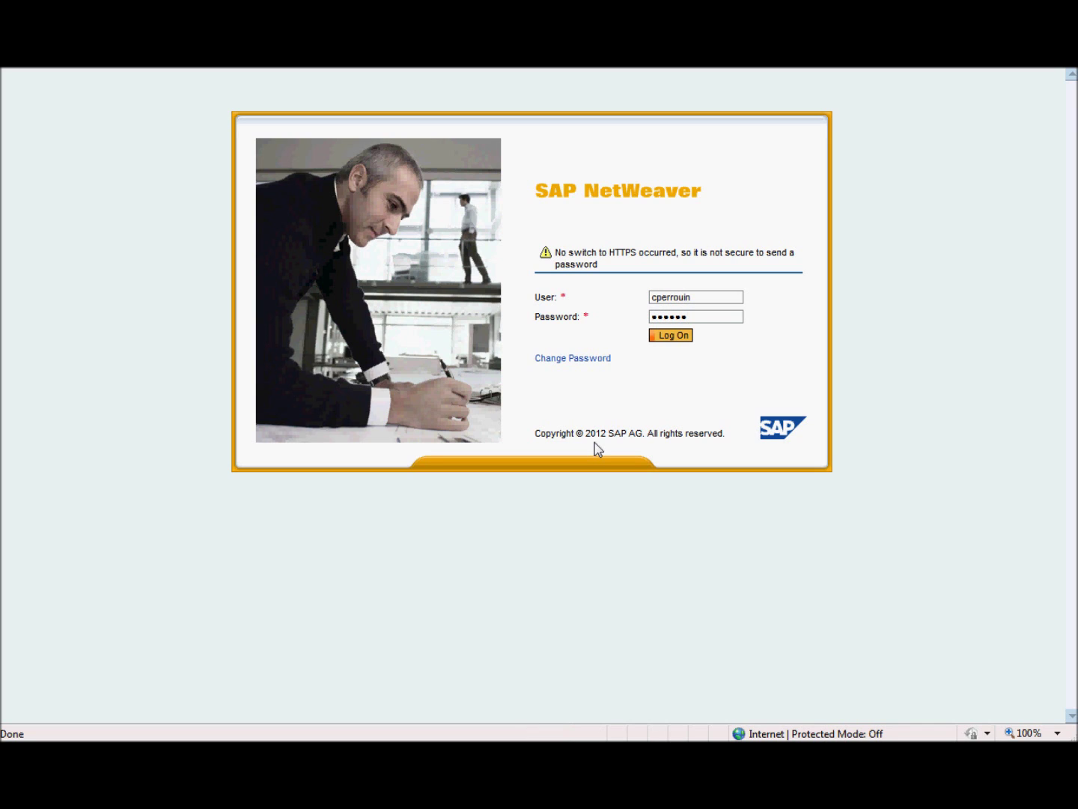
Log in as the reviewer and open Average wage increase rate from the Annual Salary Review activities.
{"action": "key", "text": "Return"}
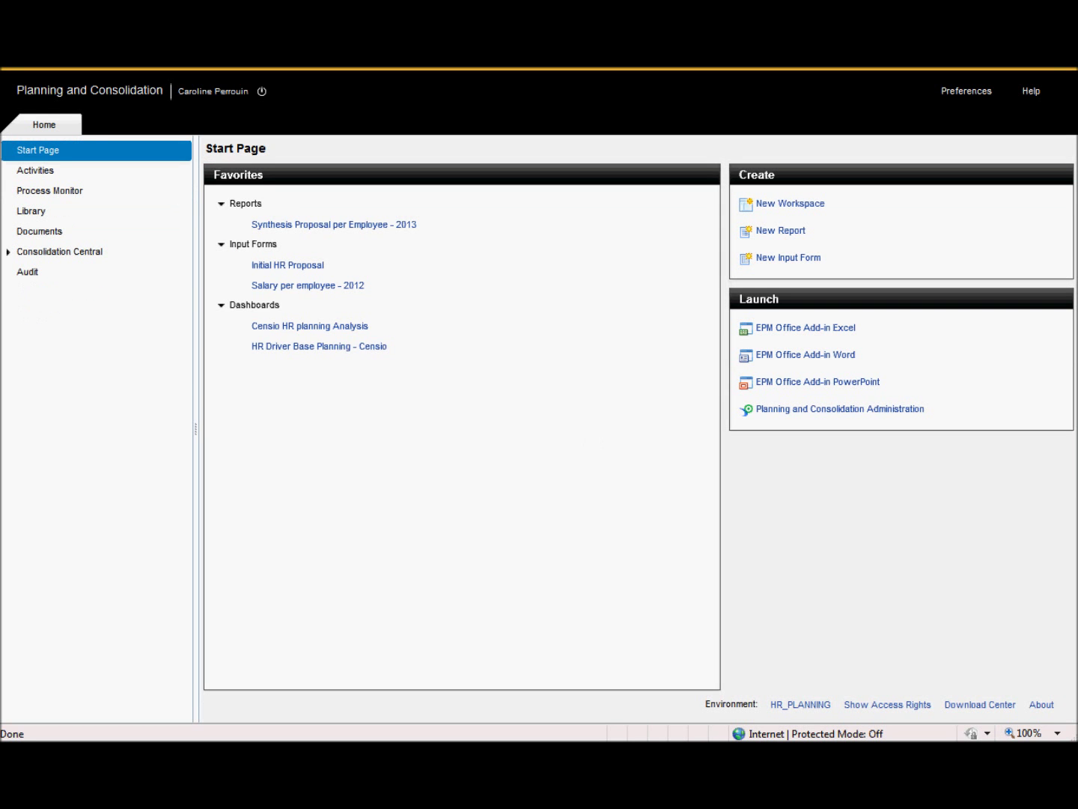
{"action": "left_click", "coordinate": [42, 171]}
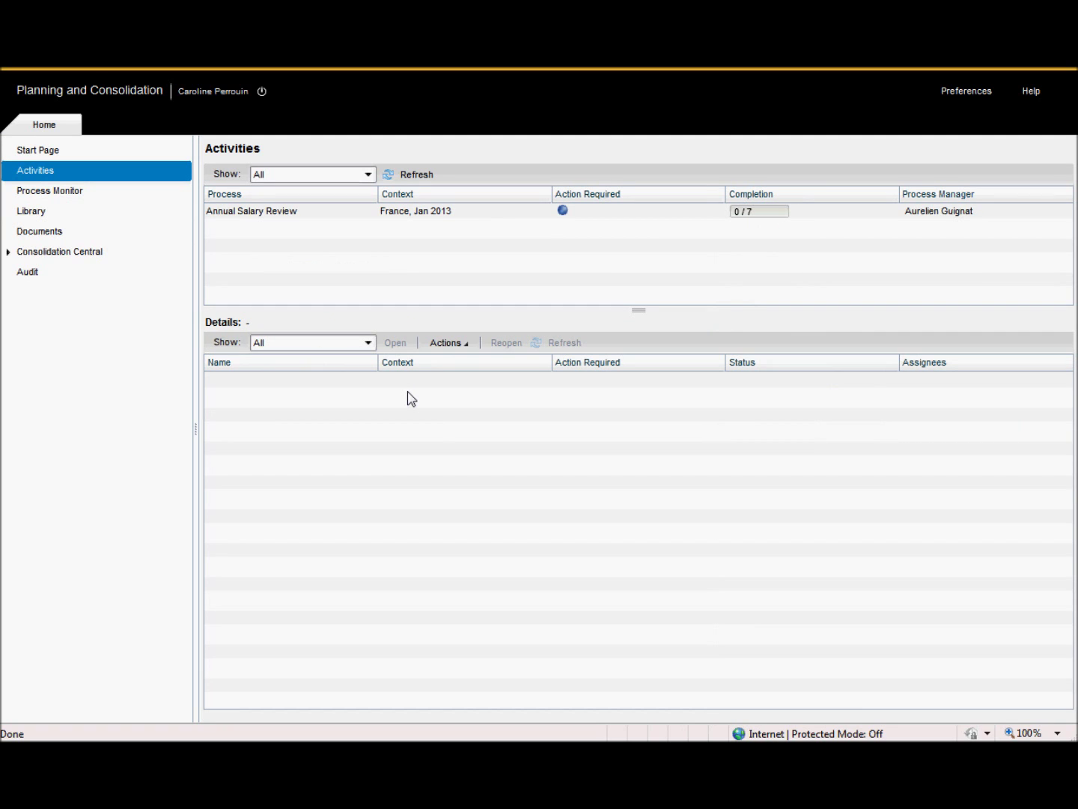
{"action": "left_click", "coordinate": [266, 213]}
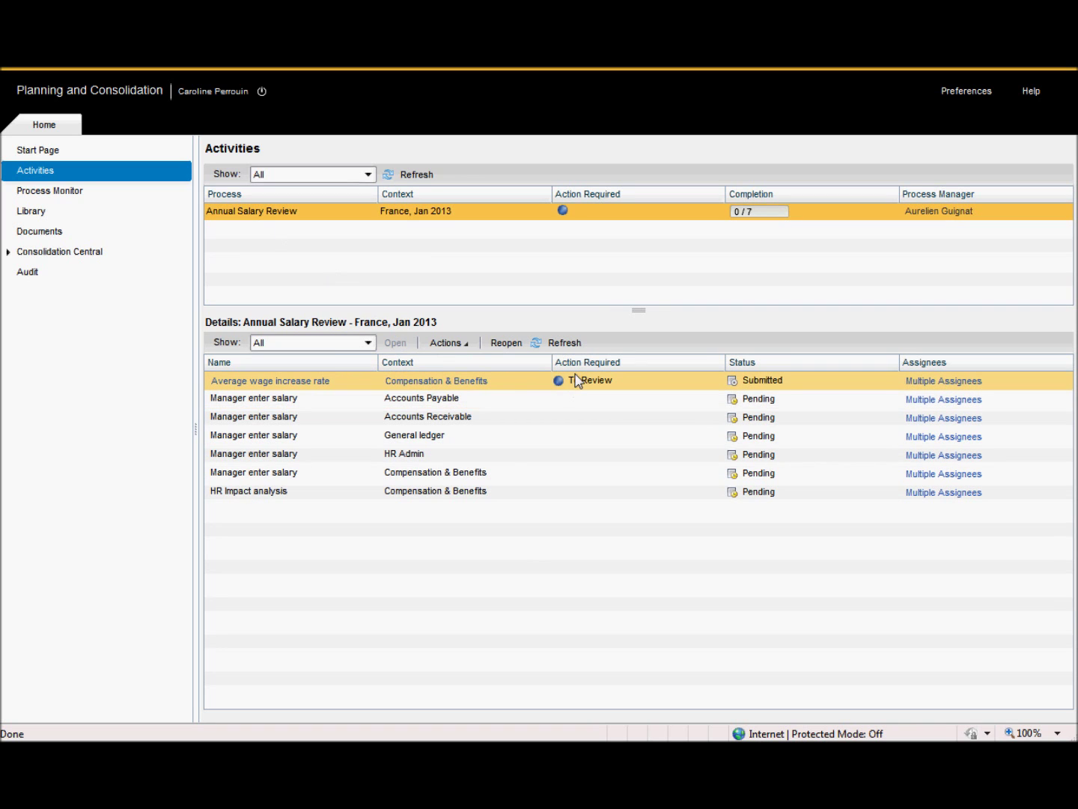
{"action": "left_click", "coordinate": [458, 382]}
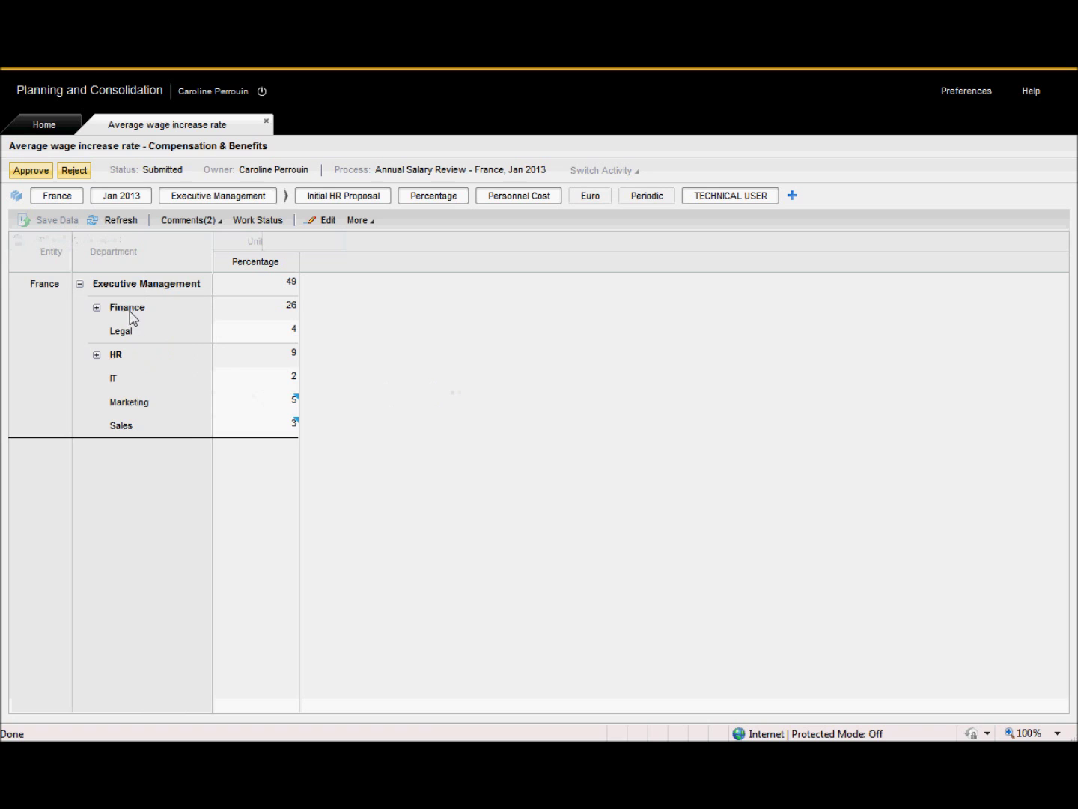
Expand Finance, approve the submitted rates (Finance 26), and close the activity workspace.
{"action": "left_click", "coordinate": [96, 307]}
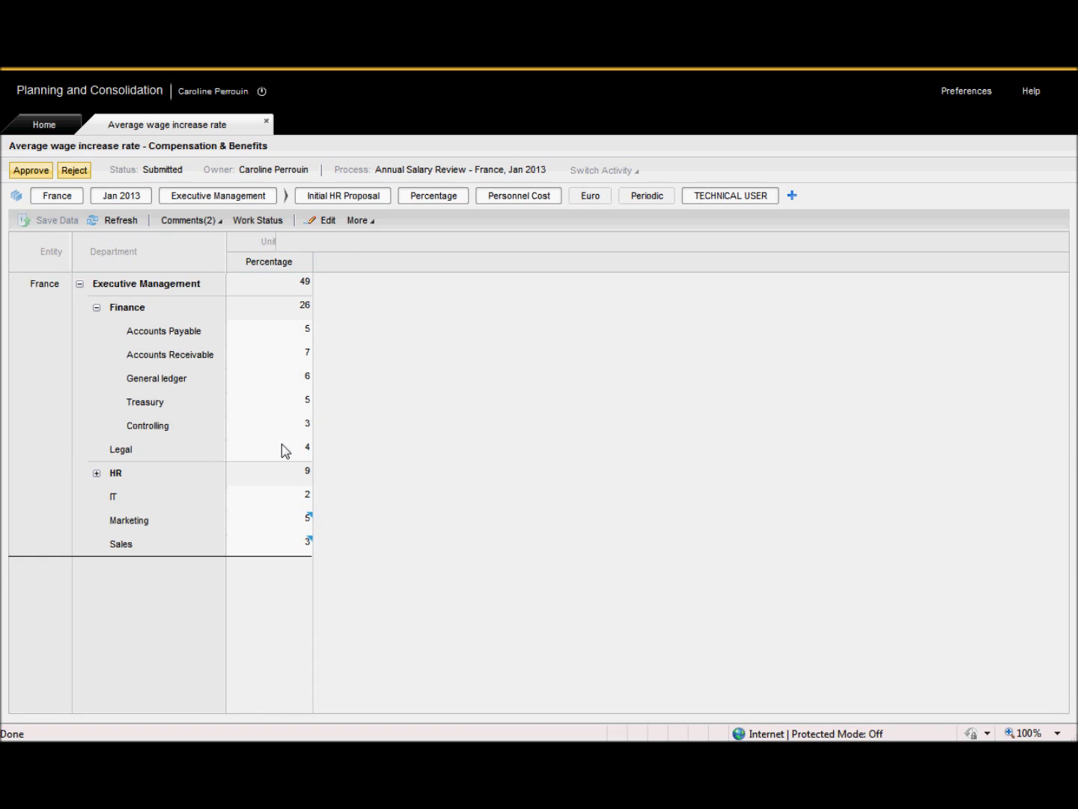
{"action": "left_click", "coordinate": [32, 171]}
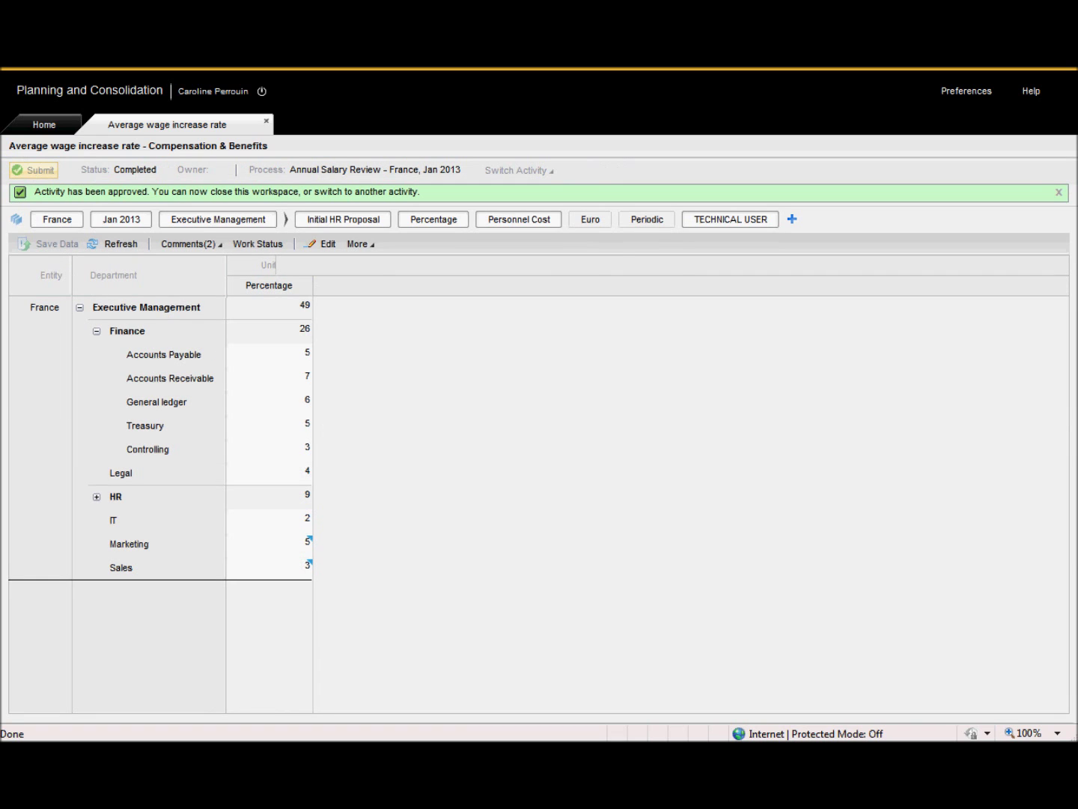
{"action": "left_click", "coordinate": [266, 122]}
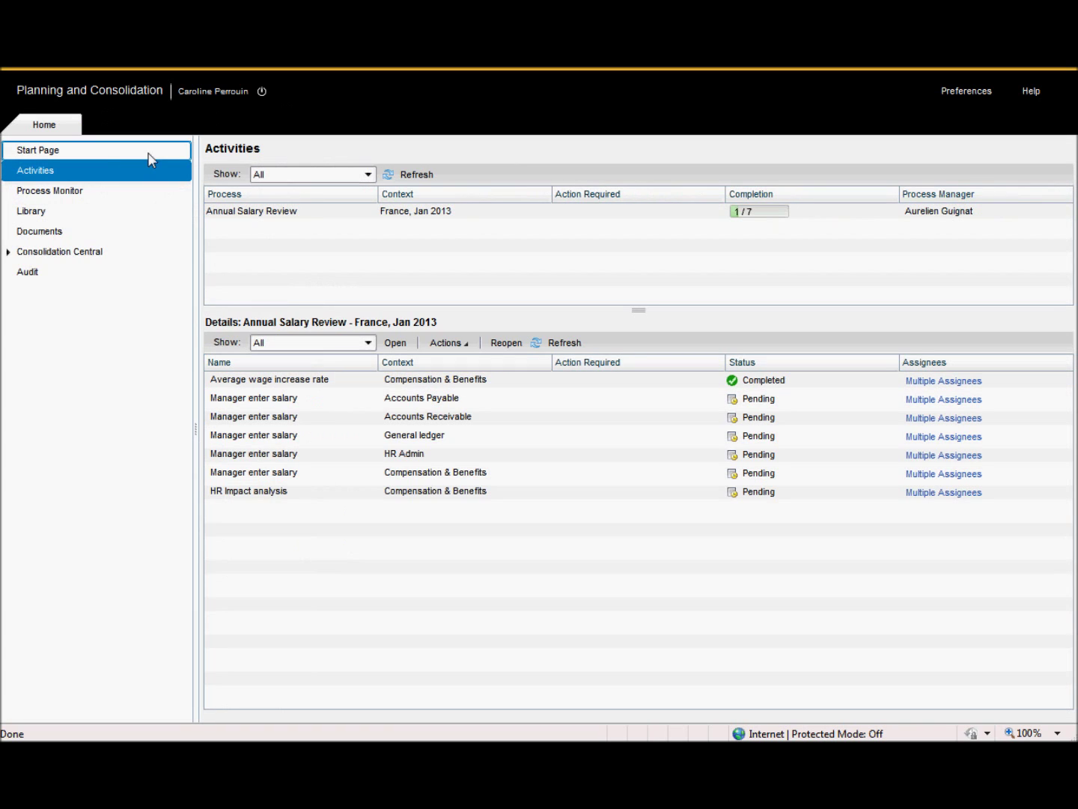
Check Annual Salary Review progress in Process Monitor (Executive review Open), then log off.
{"action": "left_click", "coordinate": [64, 192]}
{"action": "left_click", "coordinate": [250, 215]}
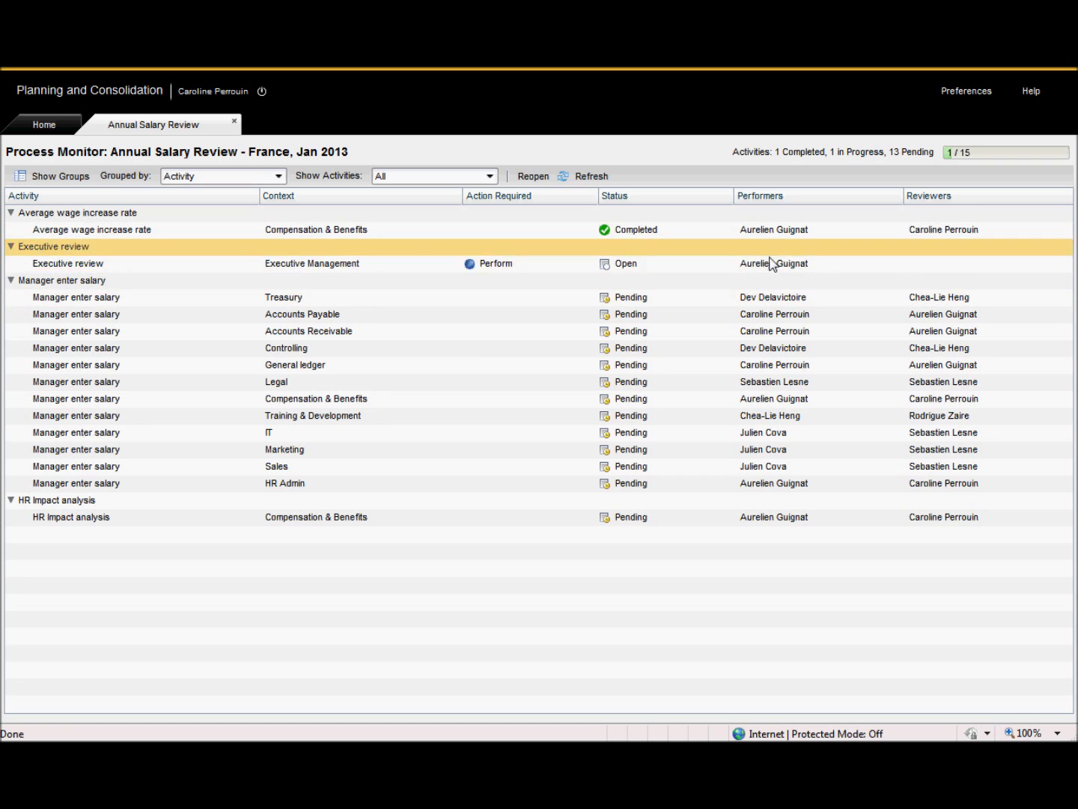
{"action": "left_click", "coordinate": [261, 93]}
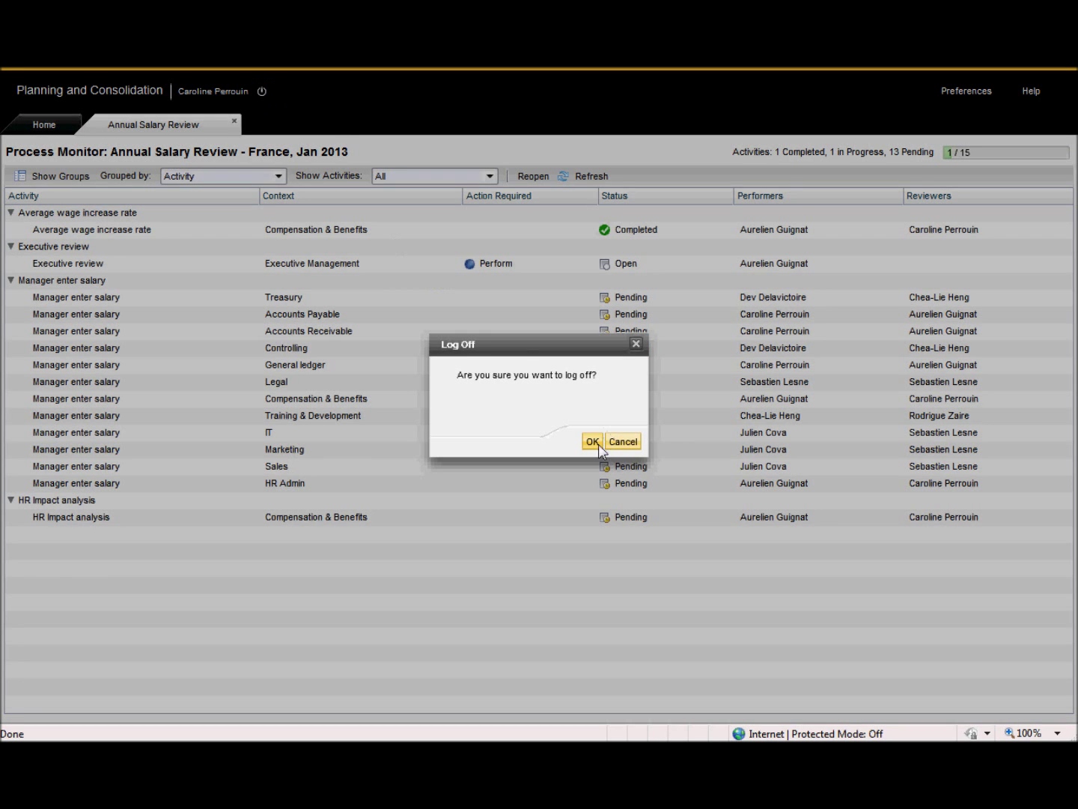
{"action": "left_click", "coordinate": [592, 442]}
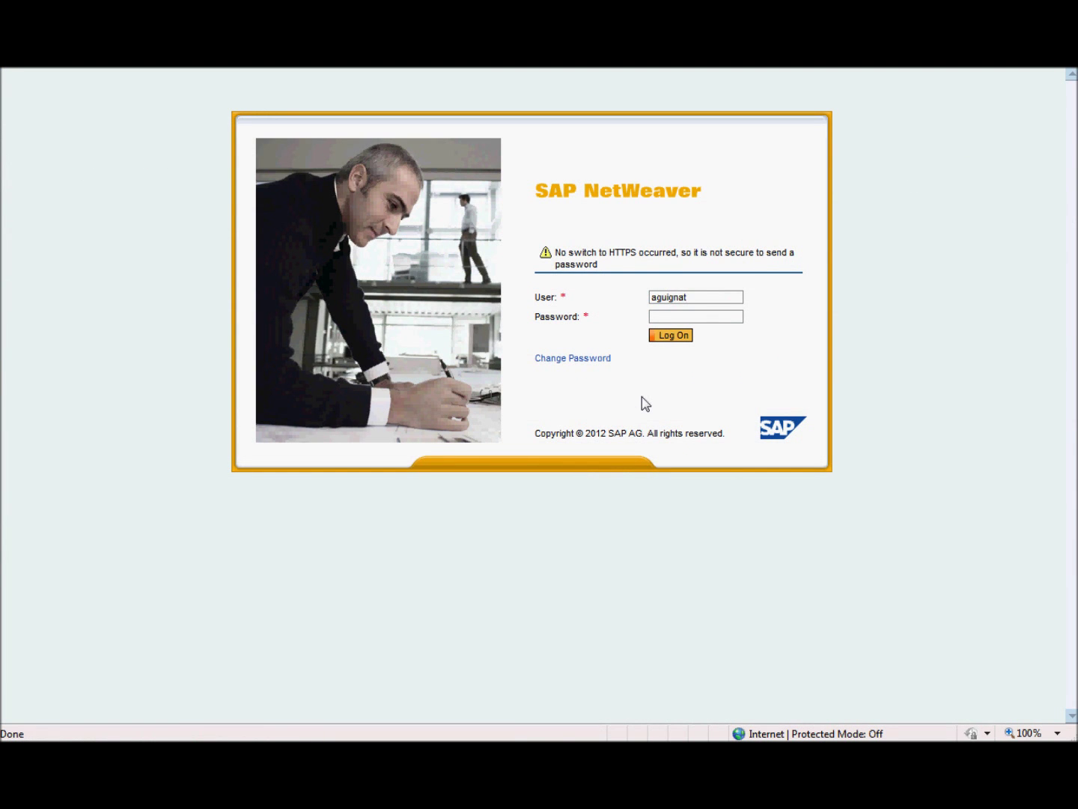
Log in as process manager, open the Executive review dashboard, and select HR Admin's rate cell.
{"action": "key", "text": "Return"}
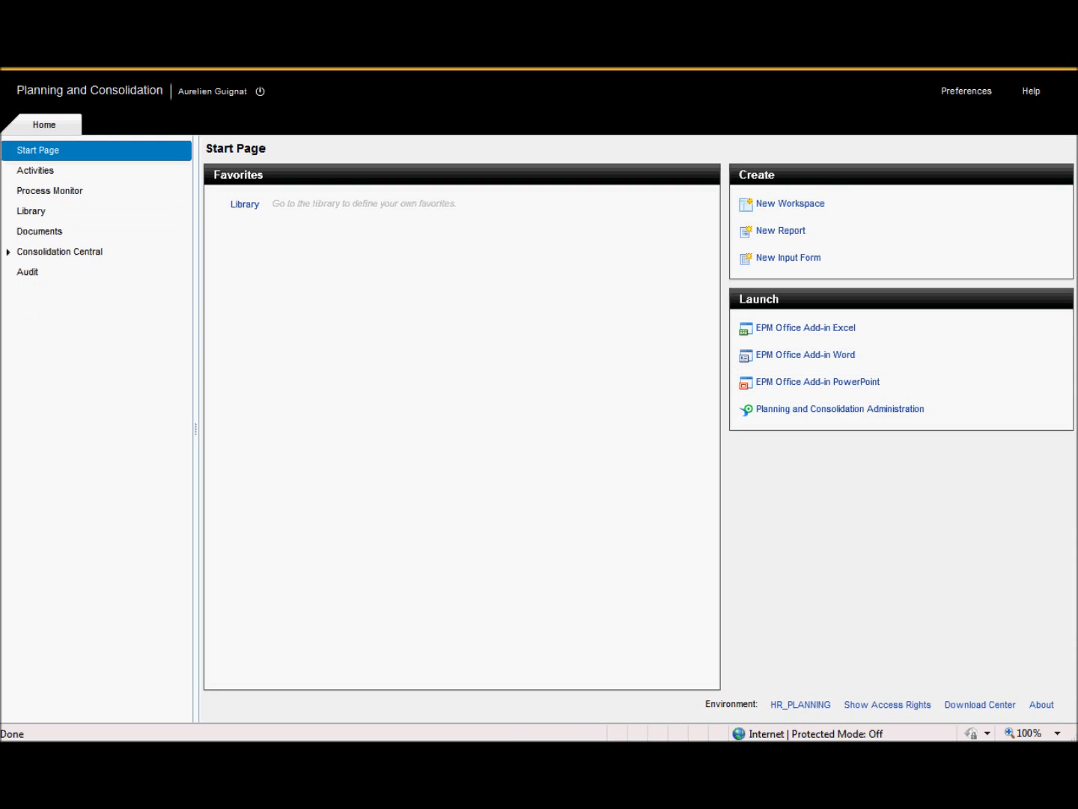
{"action": "left_click", "coordinate": [59, 176]}
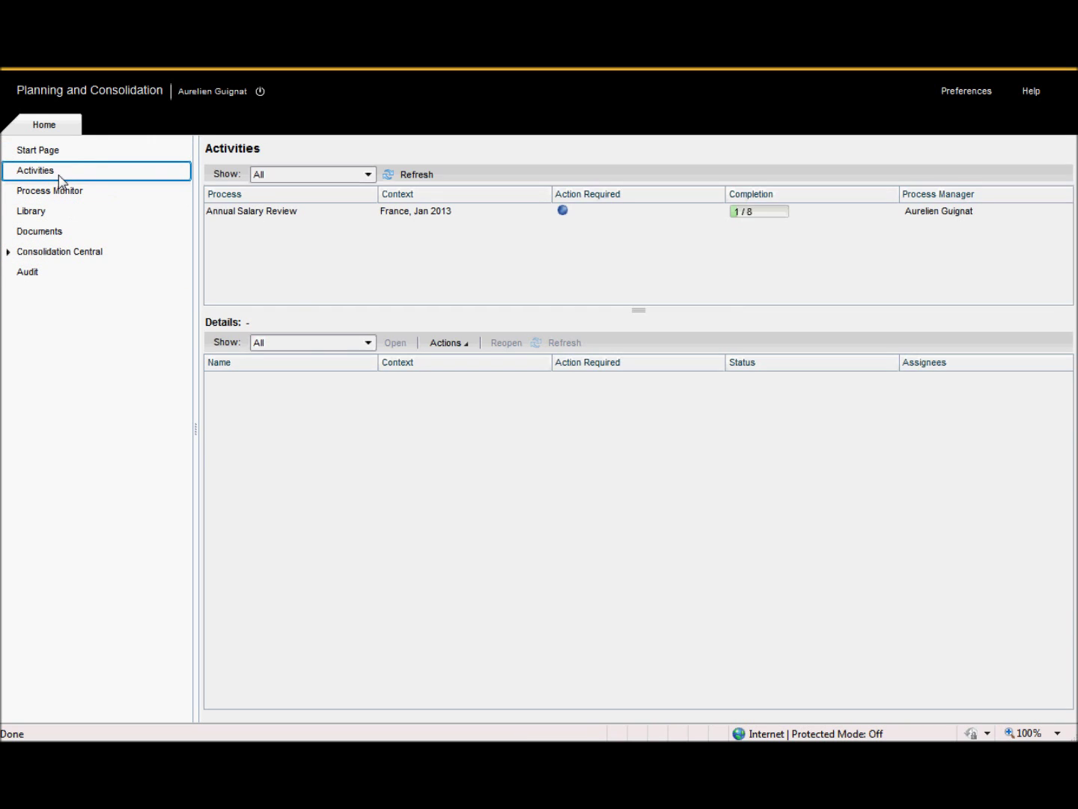
{"action": "left_click", "coordinate": [233, 210]}
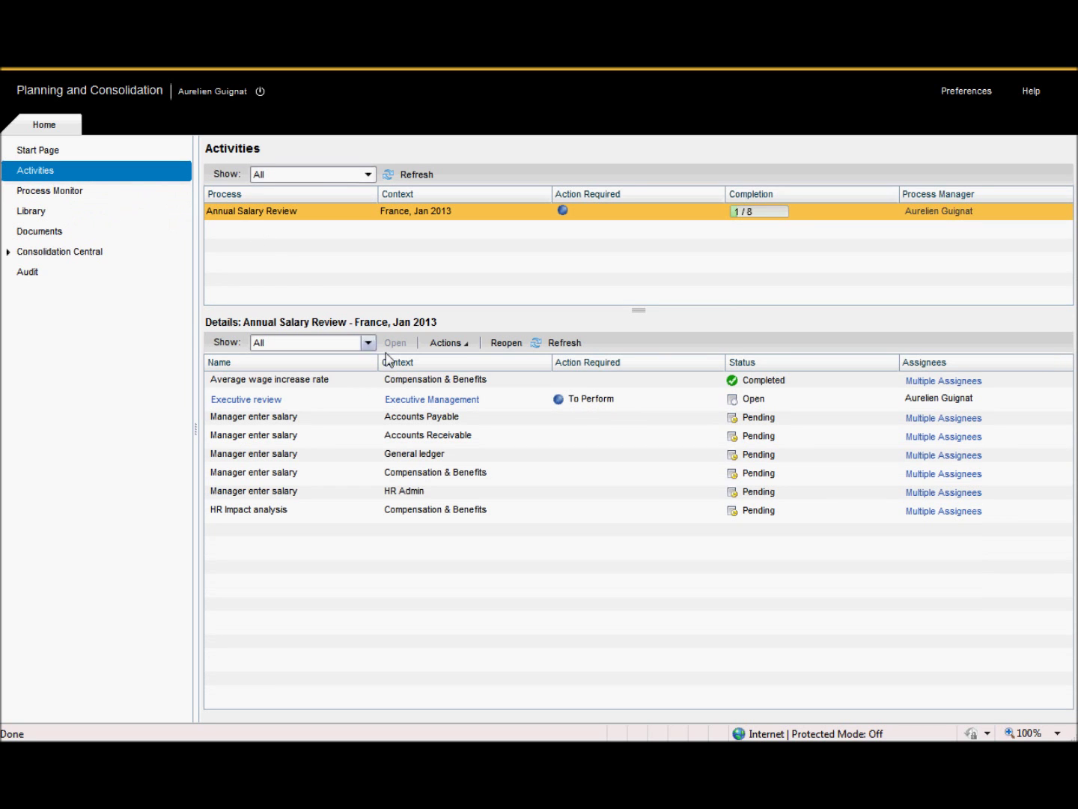
{"action": "left_click", "coordinate": [277, 405]}
{"action": "left_click", "coordinate": [278, 404]}
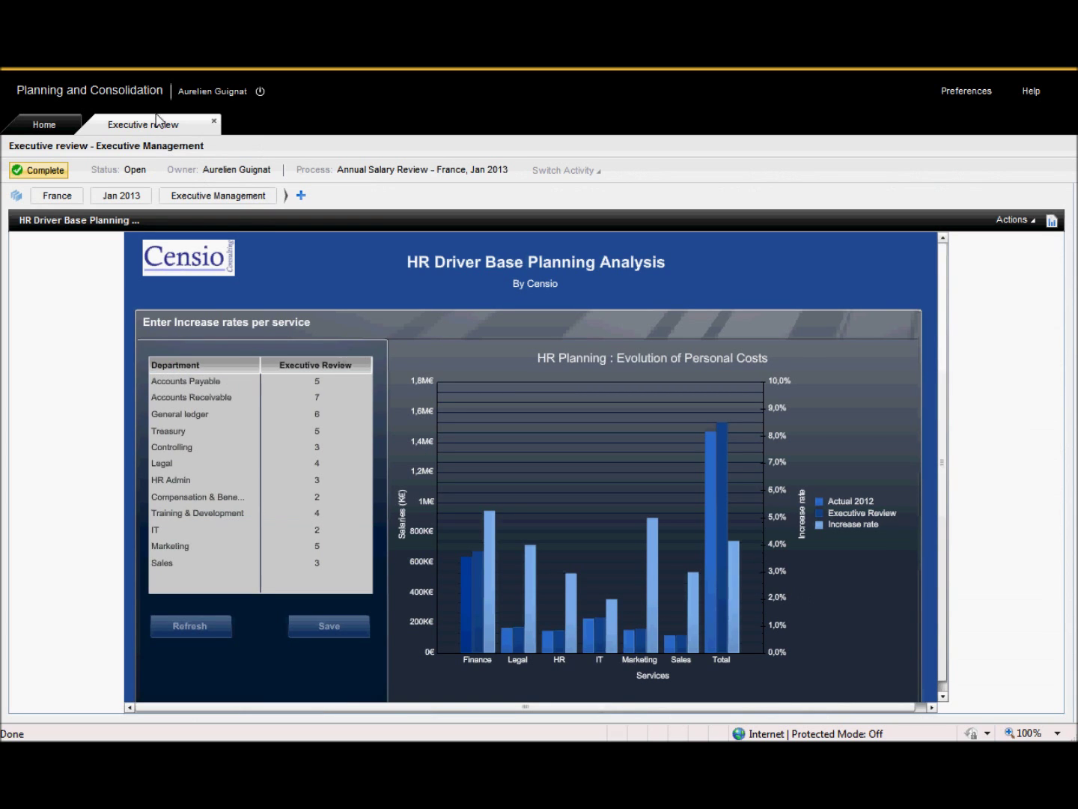
{"action": "left_click", "coordinate": [355, 480]}
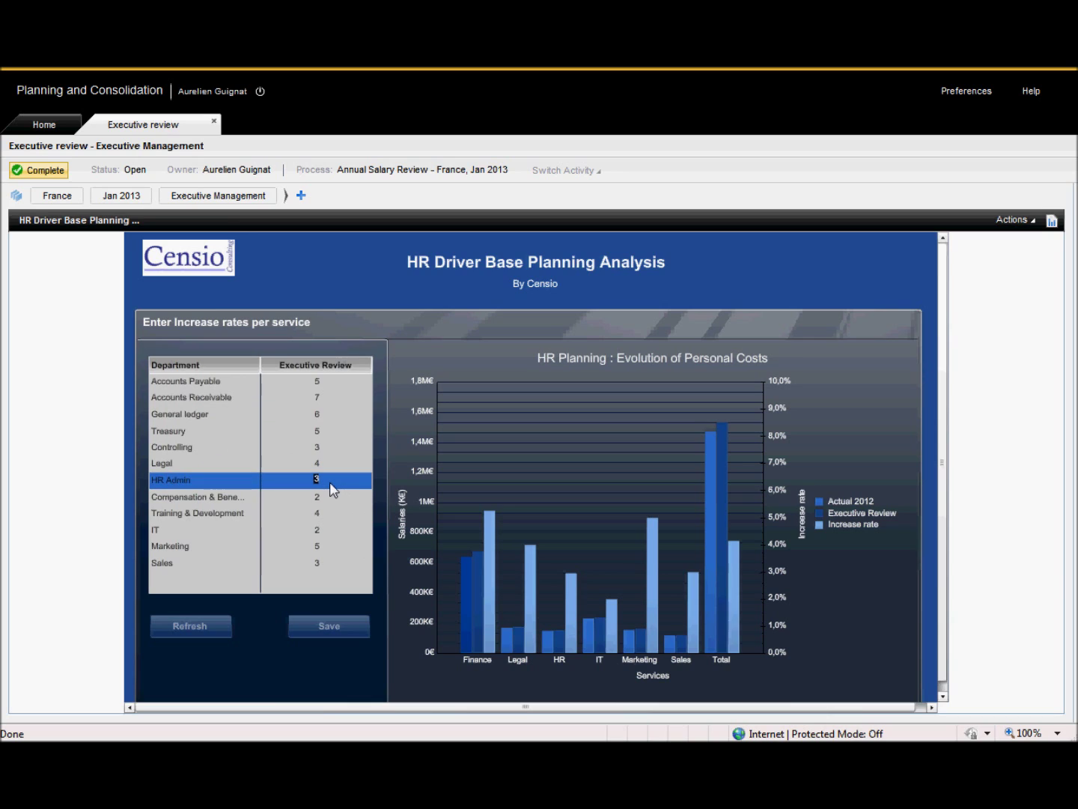
Enter 7 for HR Admin and 5 for Compensation & Benefits in the dashboard grid.
{"action": "key", "text": "Return"}
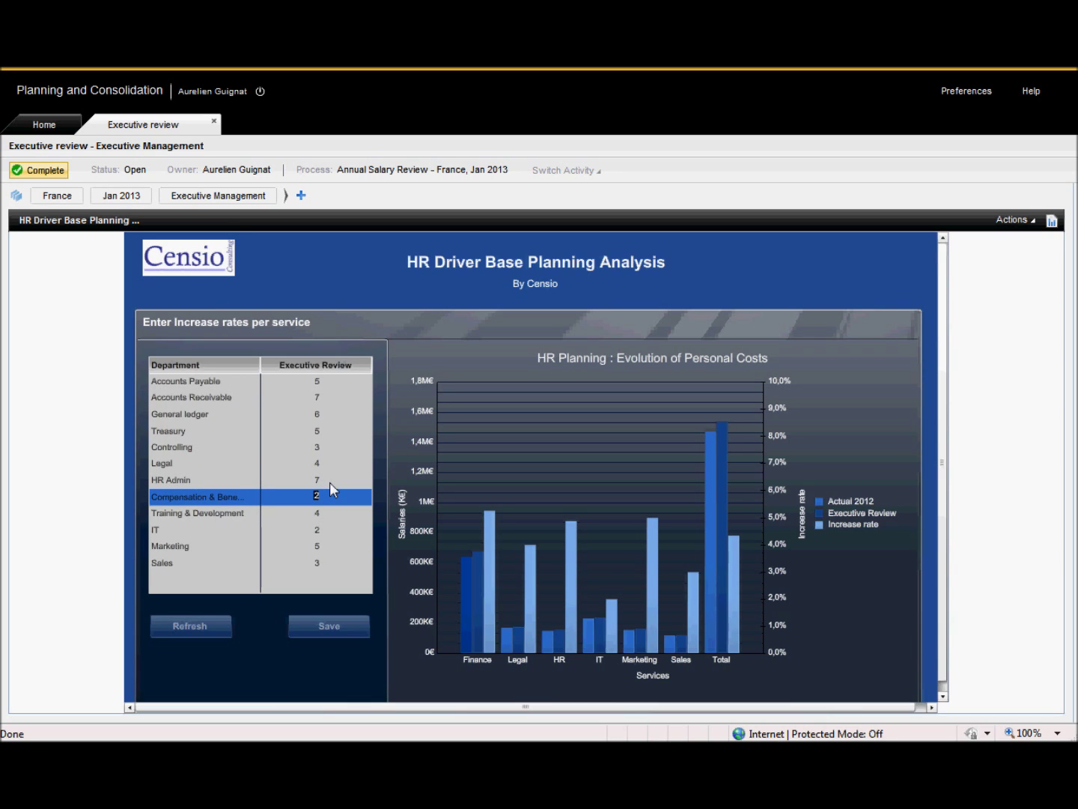
{"action": "type", "text": "5"}
{"action": "key", "text": "Return"}
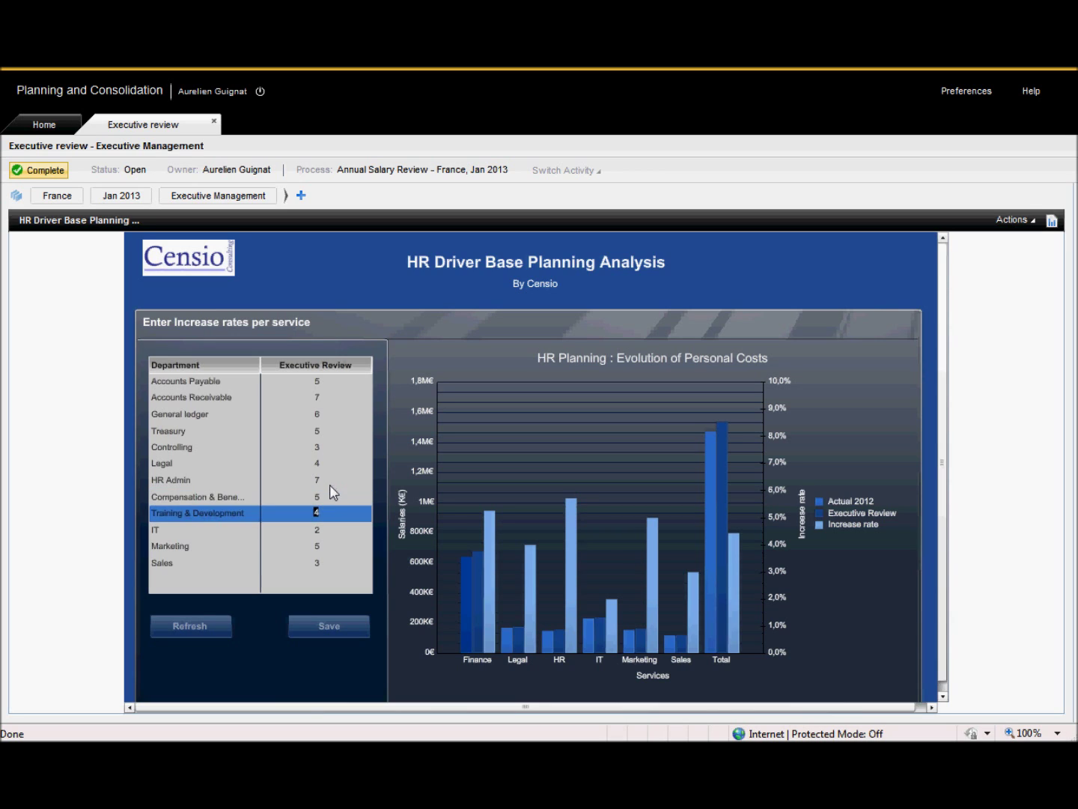